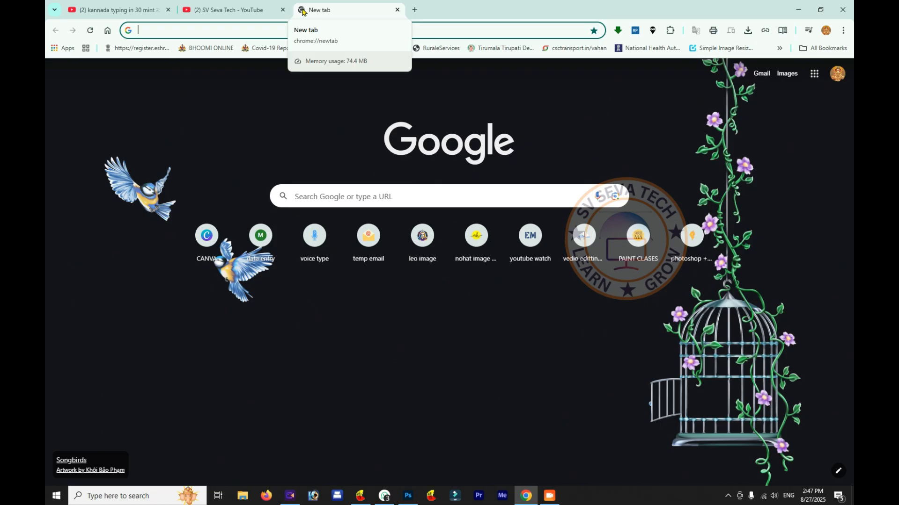
Search Google for Canva and open the Canva website
click(332, 197)
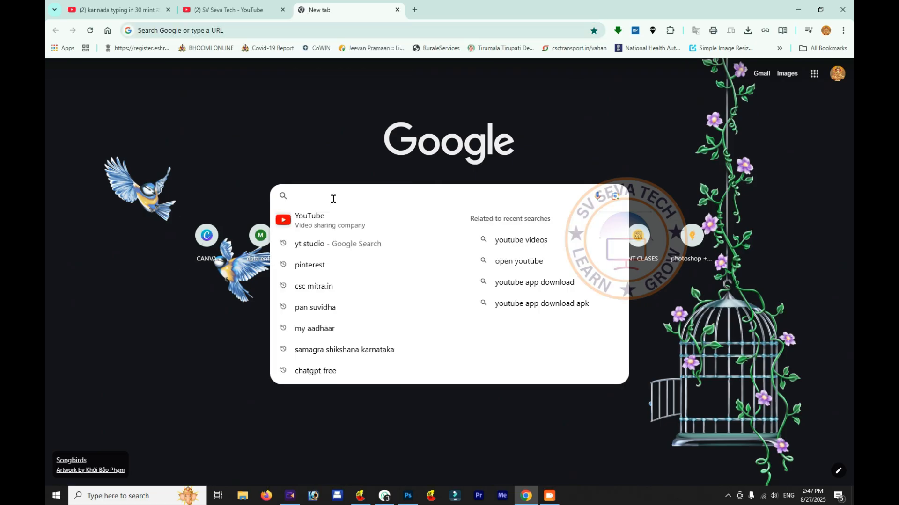
text(CANAVA)
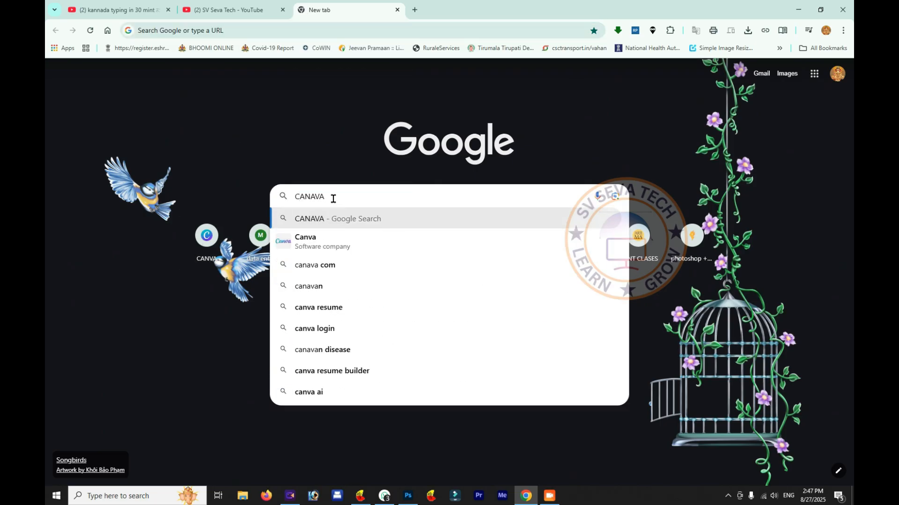
click(302, 244)
click(259, 167)
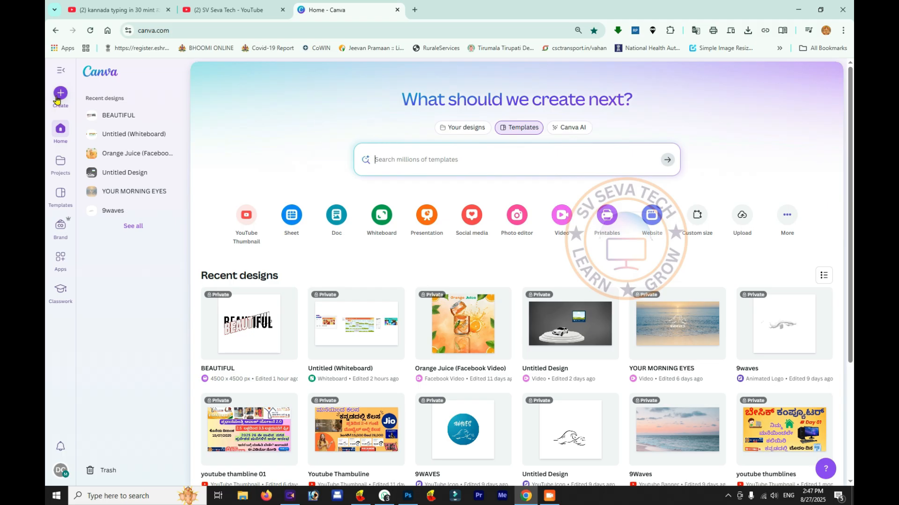
Open the options for creating a new design from the Canva home page
key(ctrl+plus)
key(ctrl+plus)
key(ctrl+plus)
key(ctrl+plus)
key(ctrl+plus)
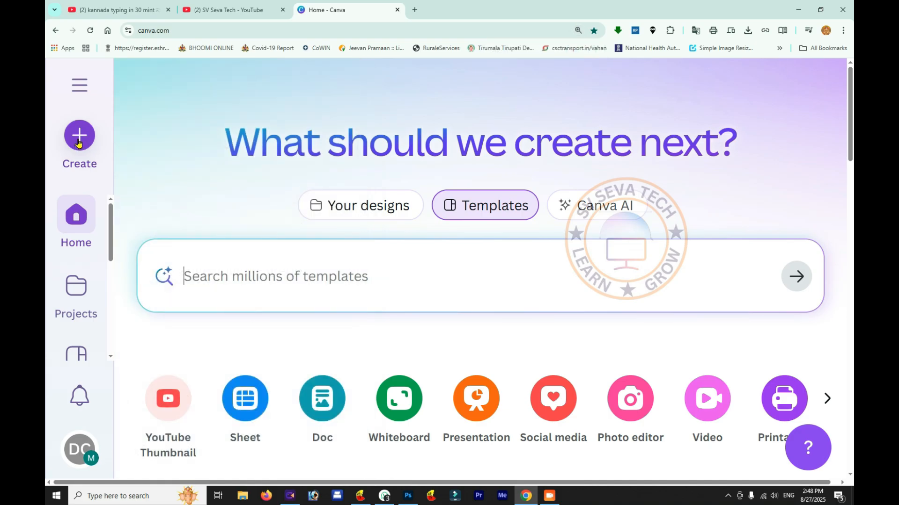
click(79, 136)
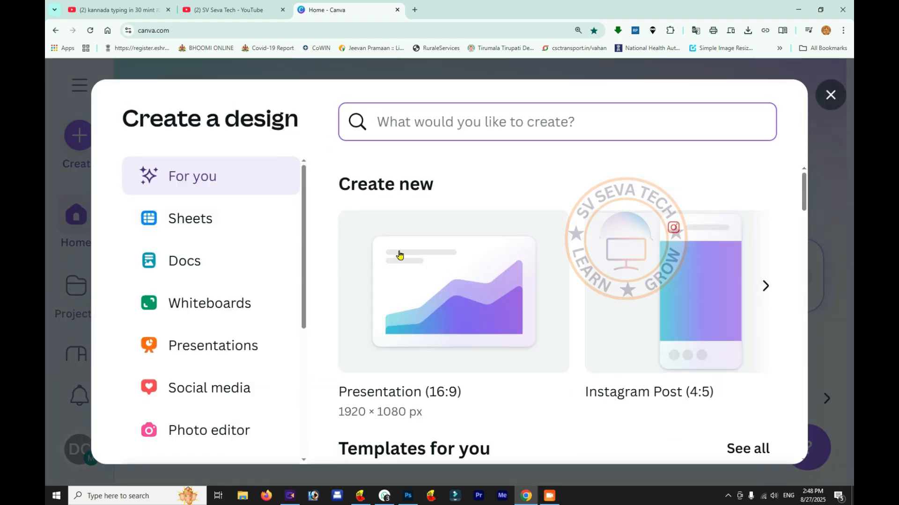
key(ctrl+minus)
key(ctrl+minus)
key(ctrl+minus)
key(ctrl+minus)
key(ctrl+minus)
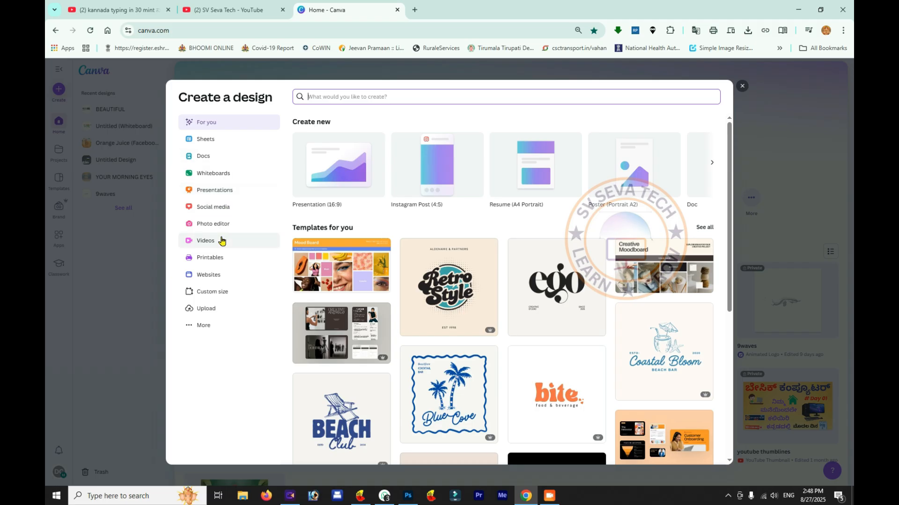
Create a new design with a custom size of 4500 × 4500 px
click(213, 293)
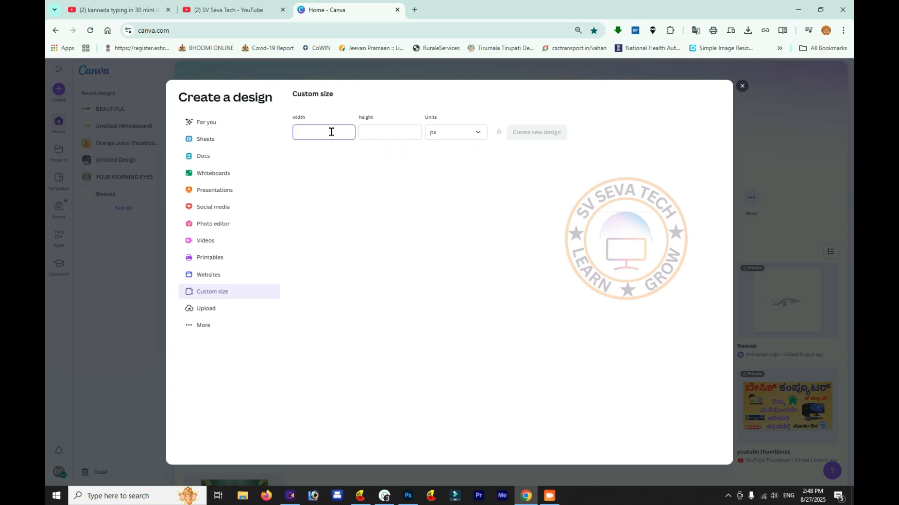
text(4500)
click(387, 128)
text(4500)
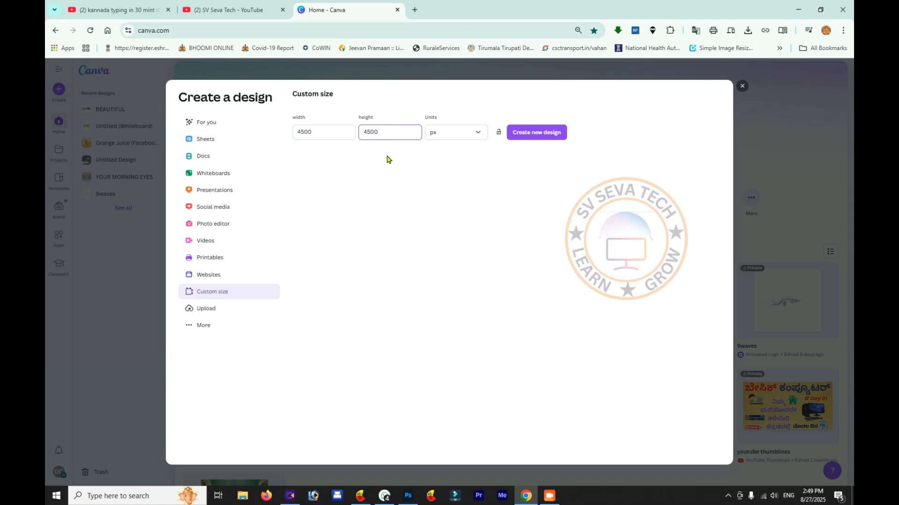
click(536, 139)
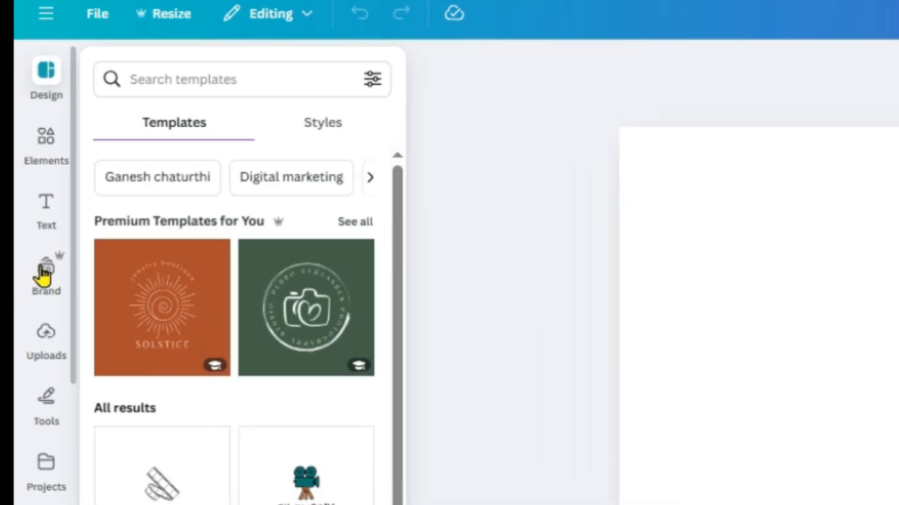
Add a heading to the blank page with the text "BEAUTIFUL"
click(58, 280)
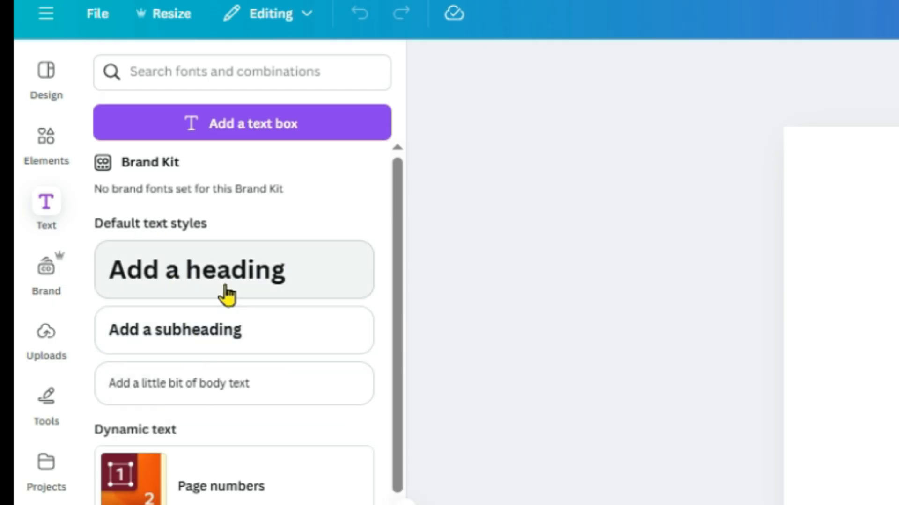
click(158, 281)
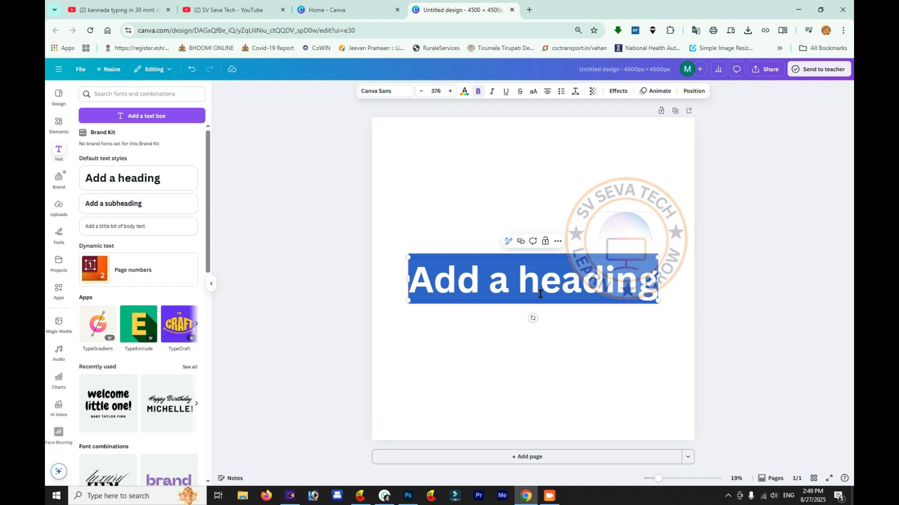
text(BEAUTIFUL)
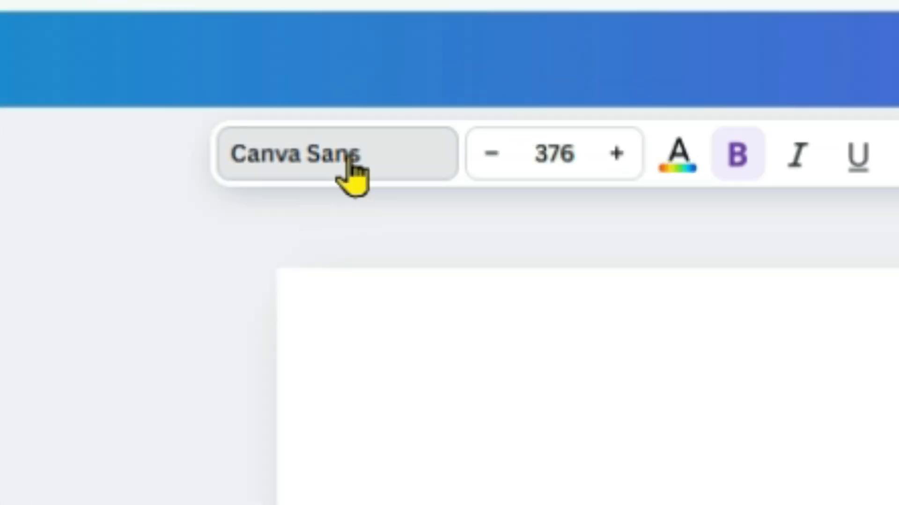
Search the fonts for "AN" and set the BEAUTIFUL heading to Antonio ExtraBold
click(350, 161)
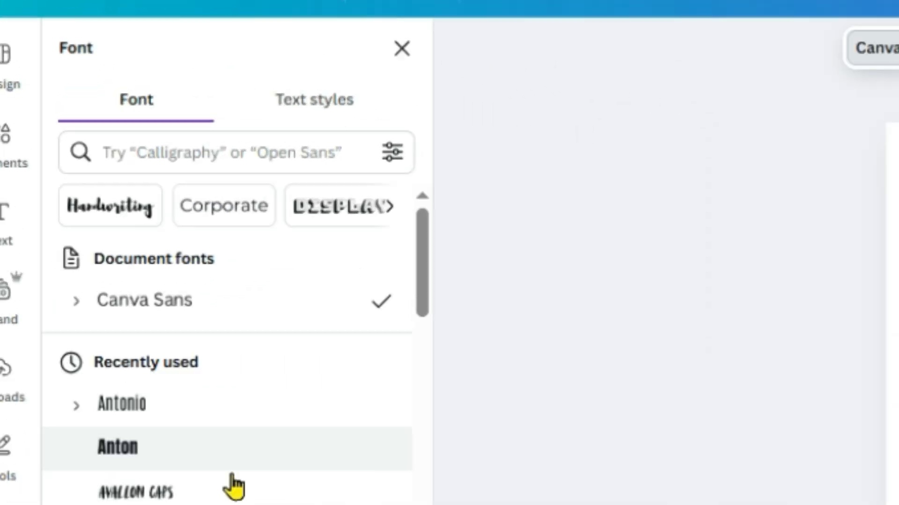
click(181, 146)
text(AN)
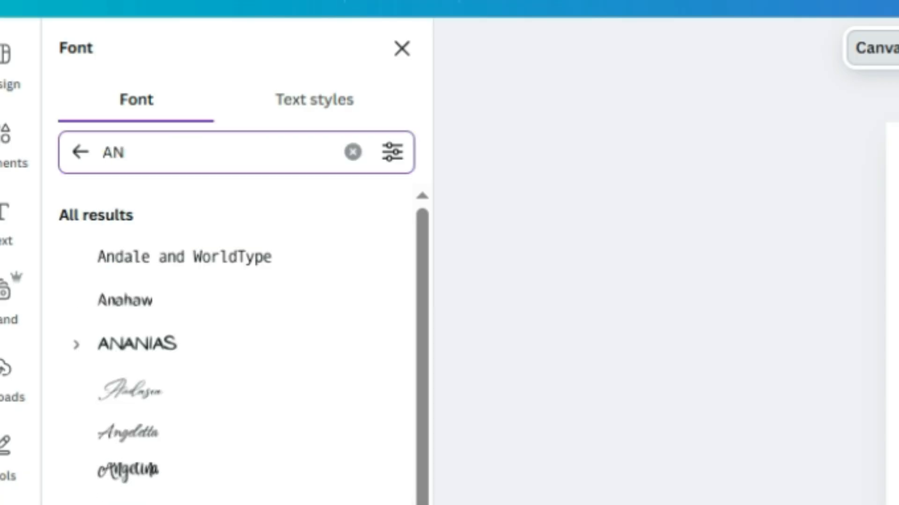
scroll(234, 337, down, 3)
scroll(234, 337, down, 6)
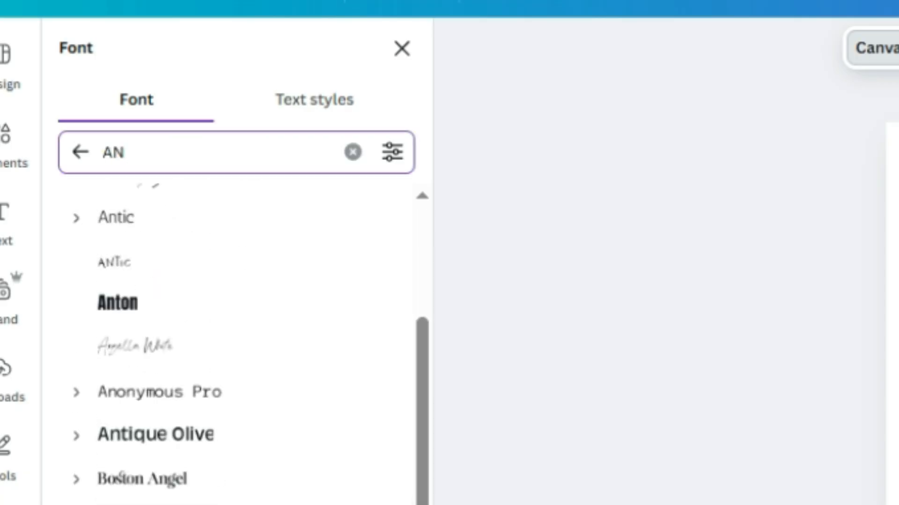
scroll(234, 337, down, 3)
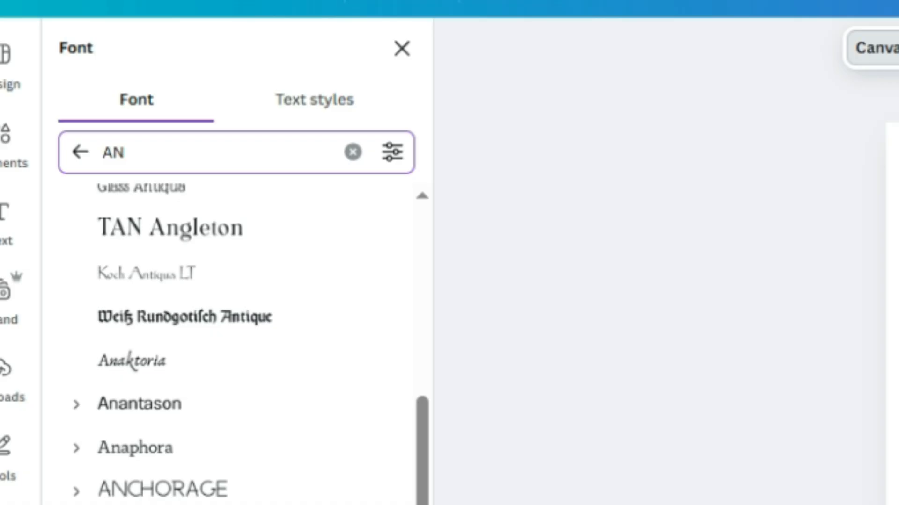
scroll(234, 337, down, 3)
scroll(234, 337, down, 3)
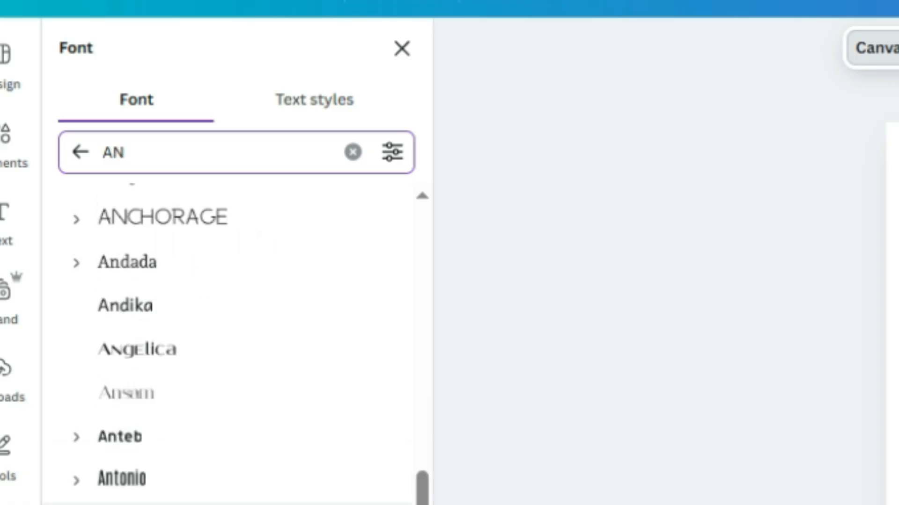
click(174, 456)
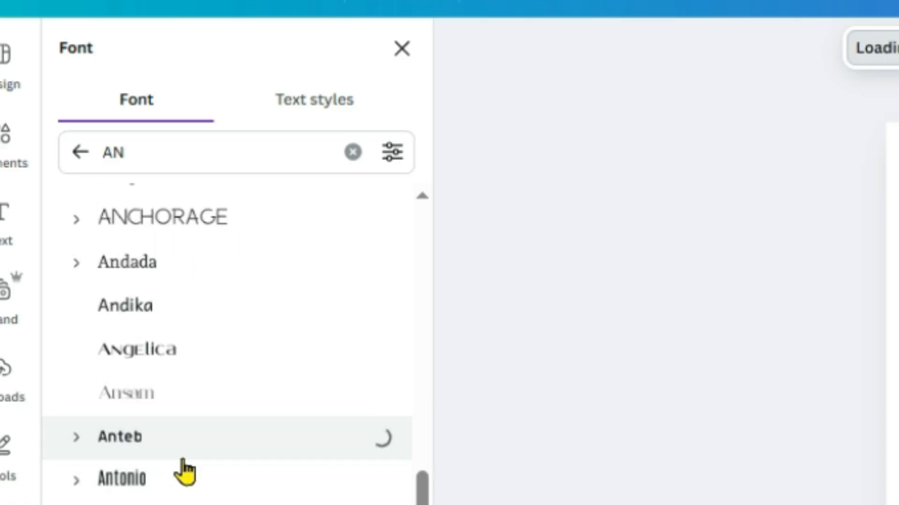
click(103, 475)
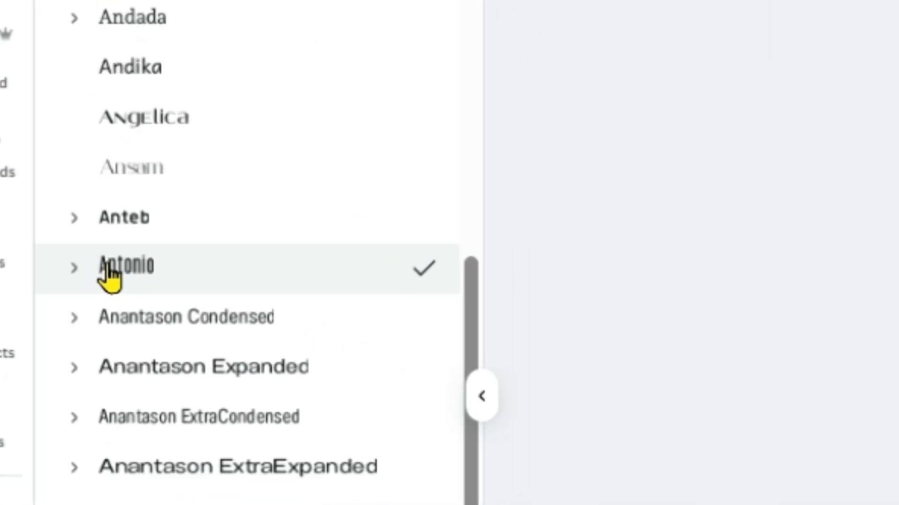
click(104, 479)
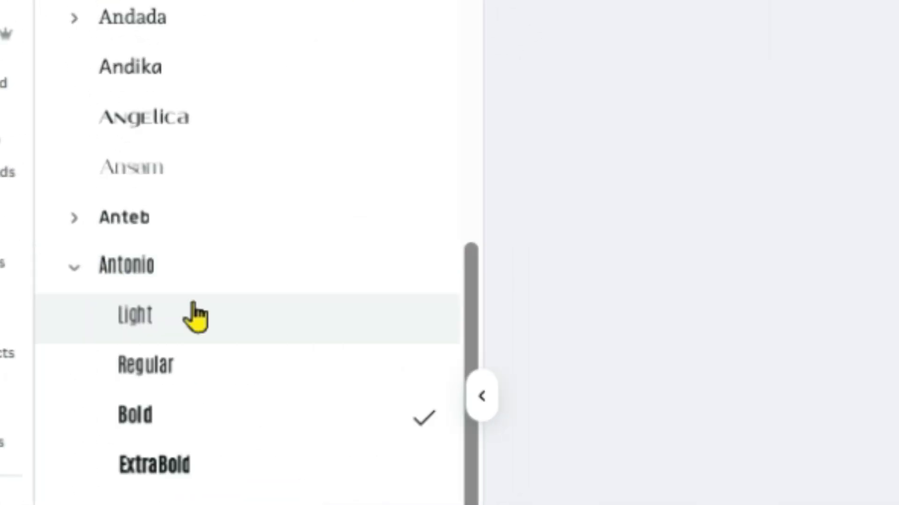
click(148, 474)
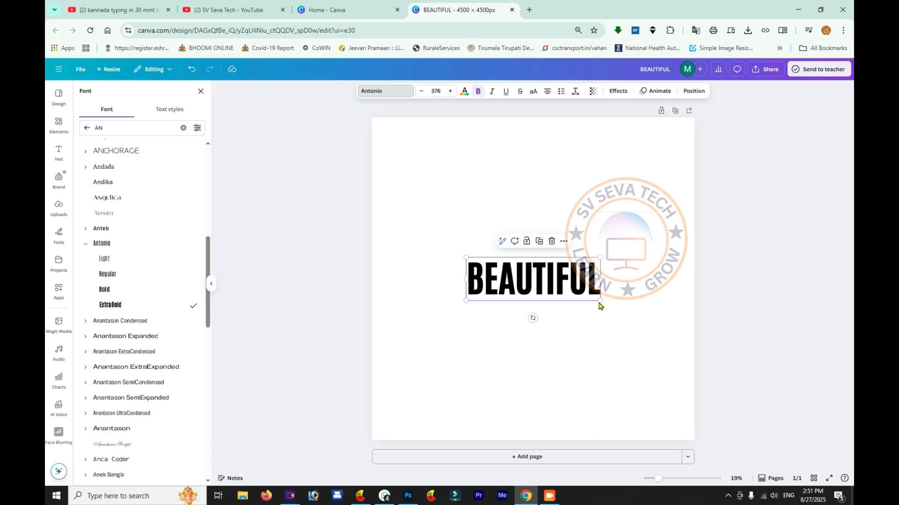
Enlarge the BEAUTIFUL heading to a font size of about 684 and position it roughly centred across the page
drag(600, 300, 684, 363)
drag(586, 303, 526, 305)
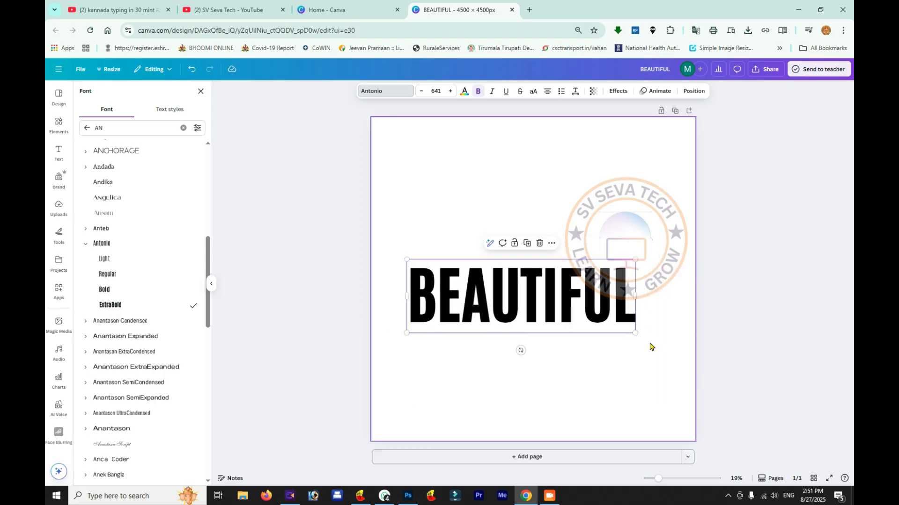
drag(635, 333, 648, 345)
click(454, 239)
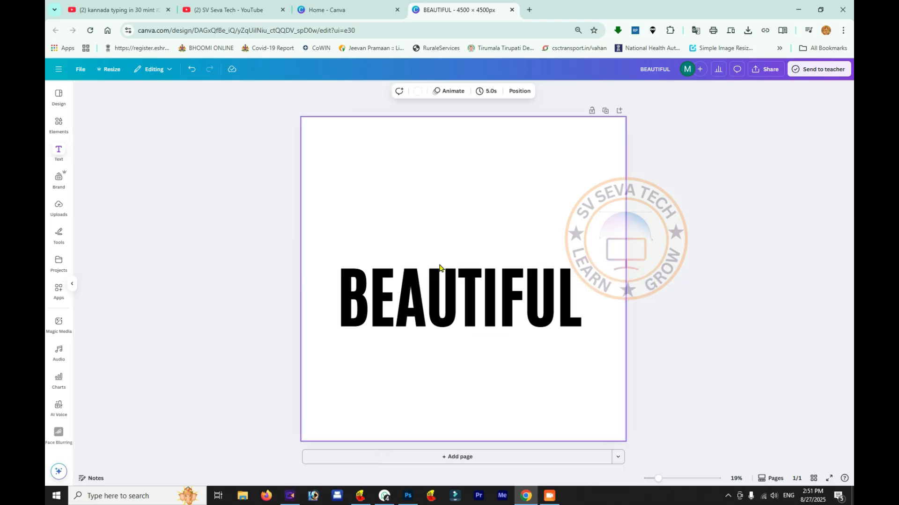
Change the text colour of the BEAUTIFUL heading to white
click(445, 294)
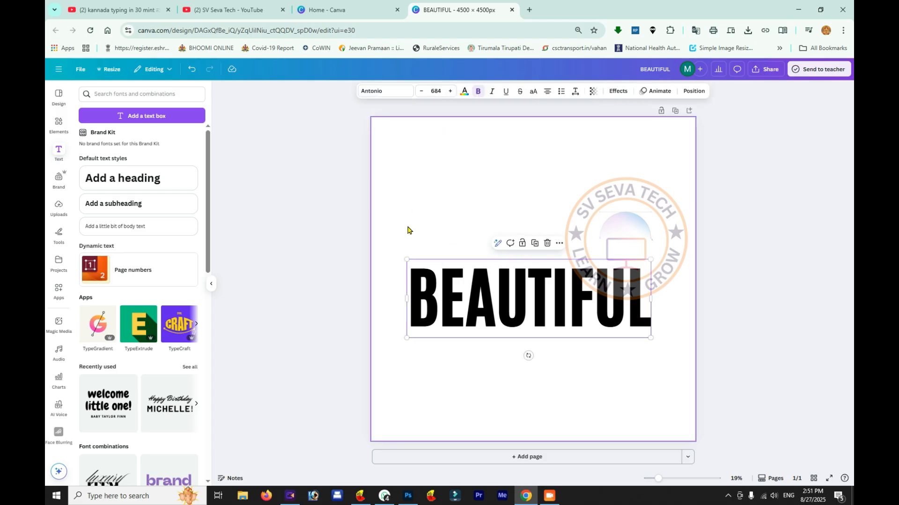
click(463, 92)
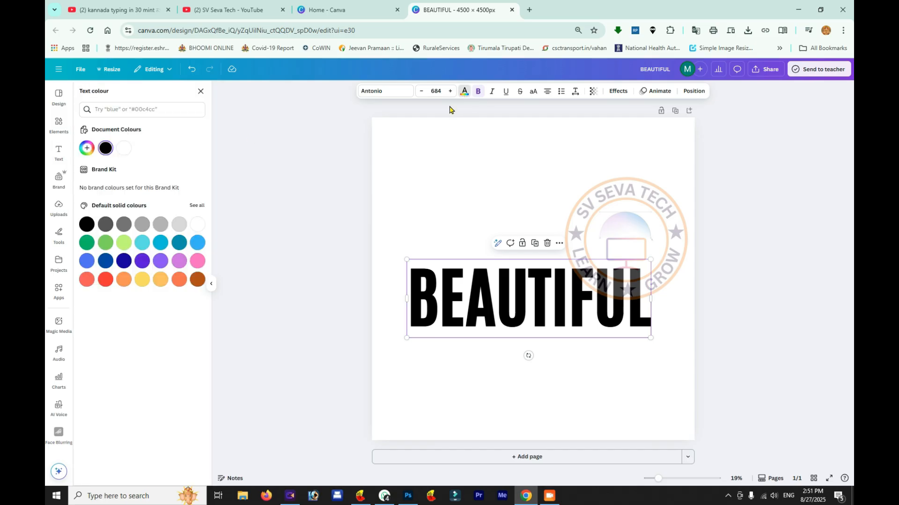
click(197, 224)
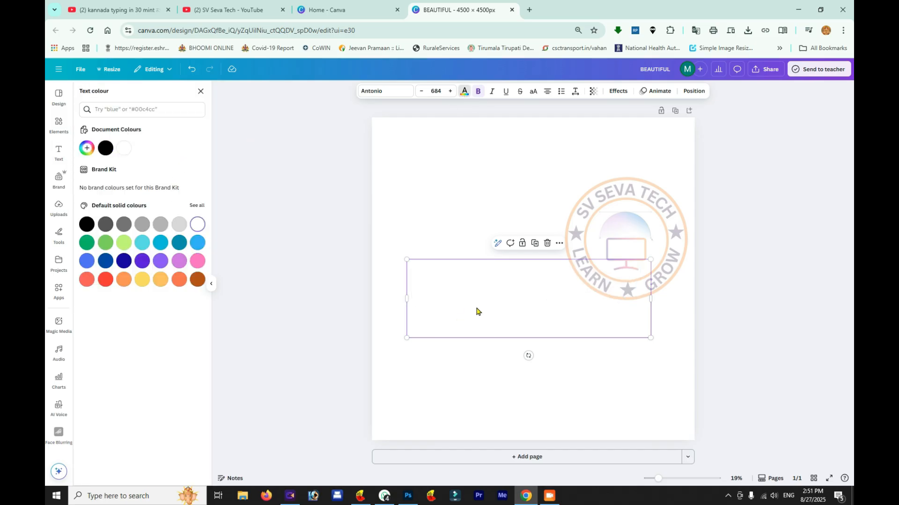
Apply the Outline effect to the BEAUTIFUL heading with a black outline and a thickness of 18
click(621, 96)
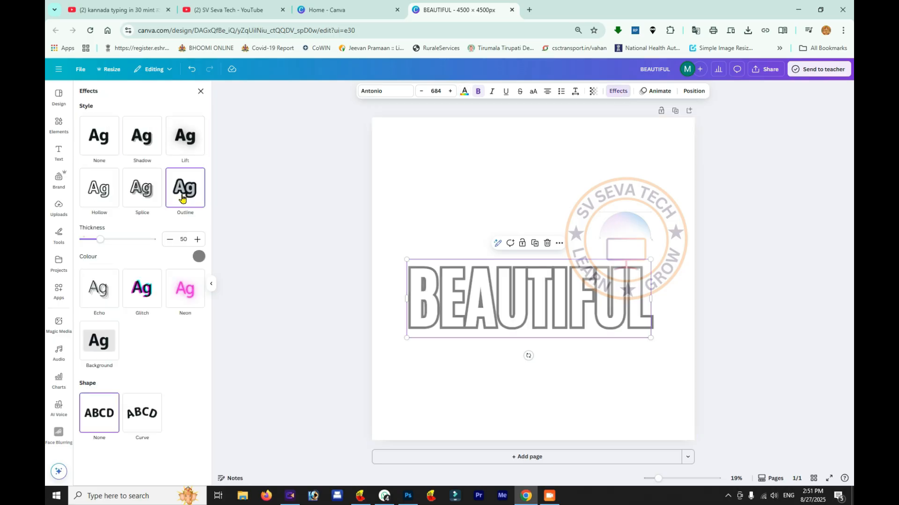
click(198, 256)
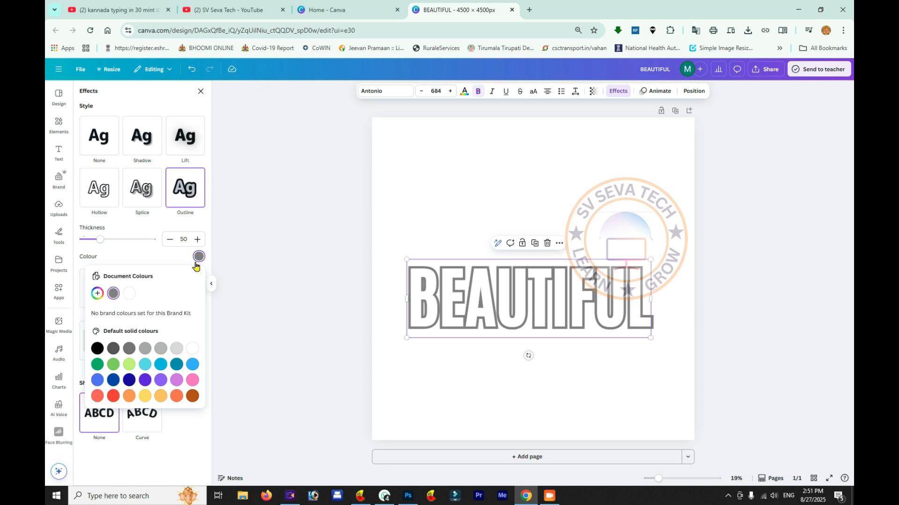
click(97, 348)
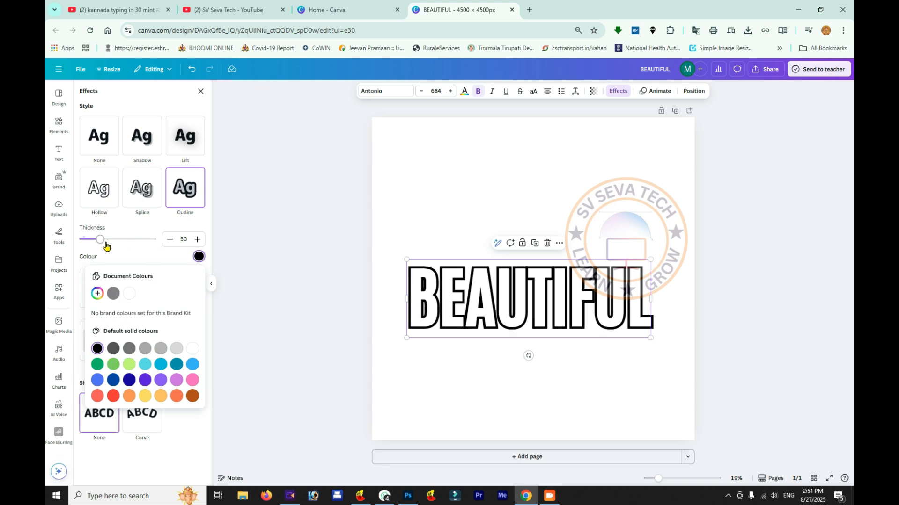
drag(101, 239, 89, 239)
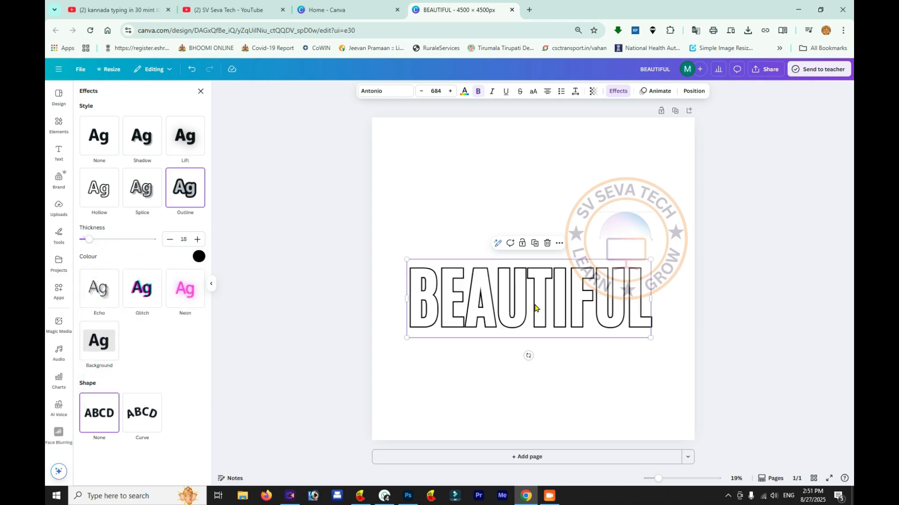
click(505, 371)
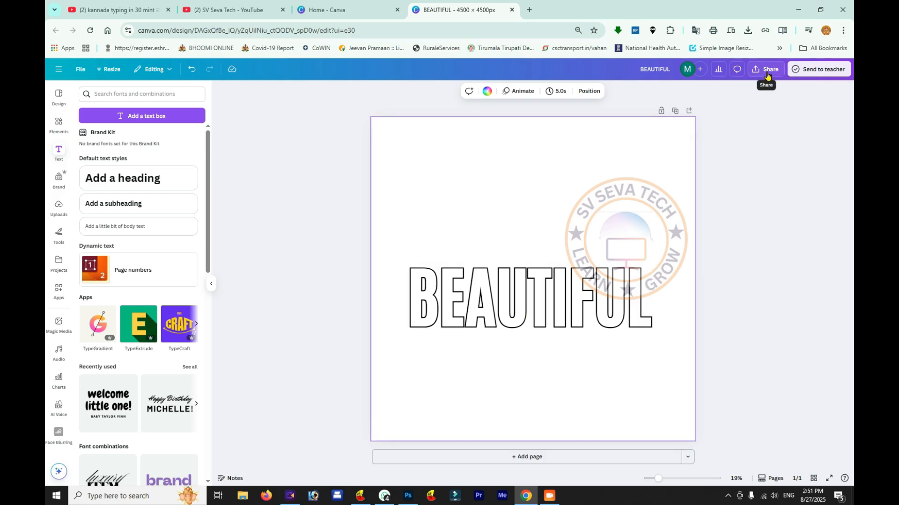
Download the outlined BEAUTIFUL design as a PNG with a transparent background
key(ctrl+plus)
key(ctrl+plus)
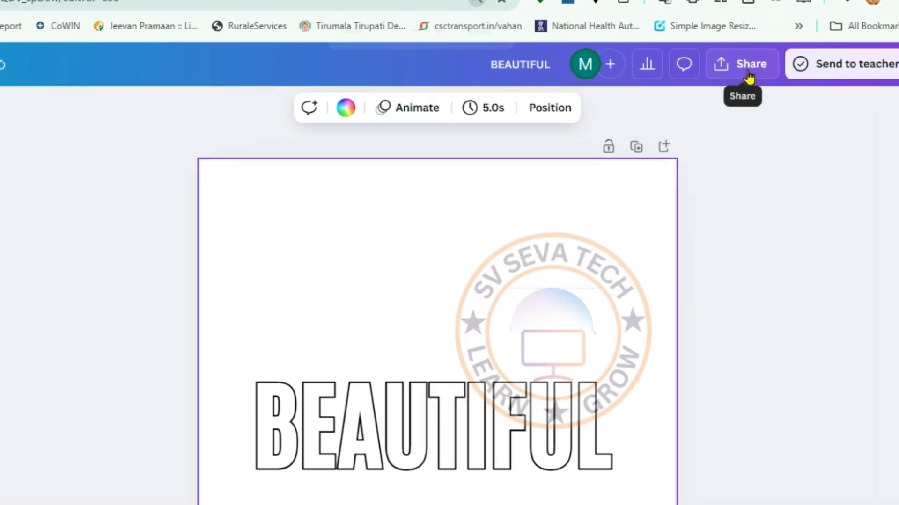
click(747, 75)
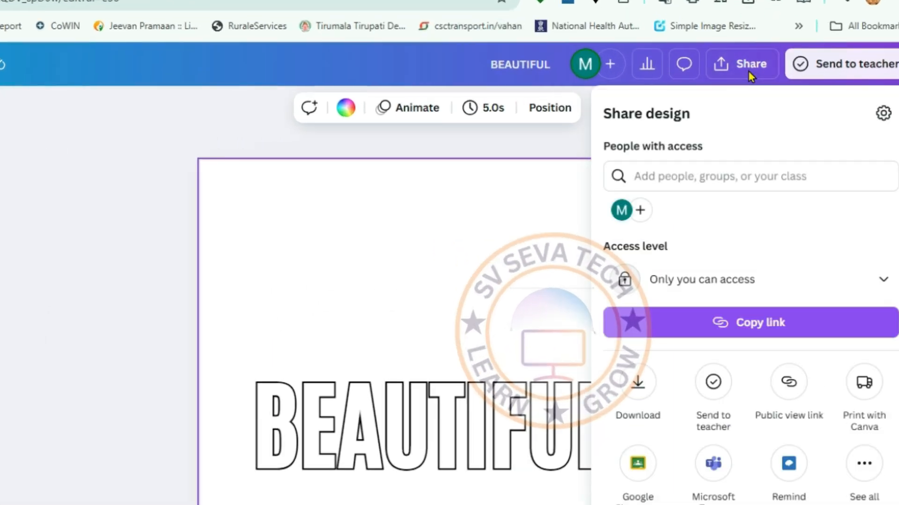
click(636, 389)
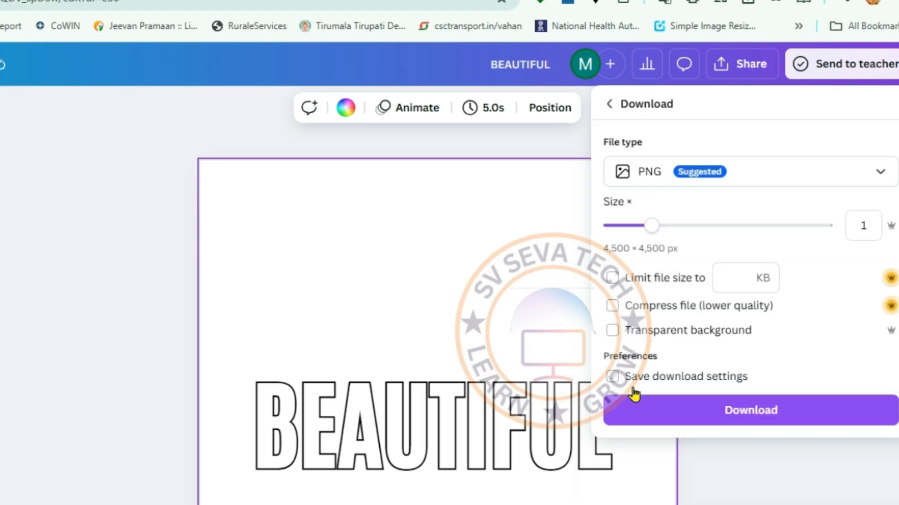
click(709, 190)
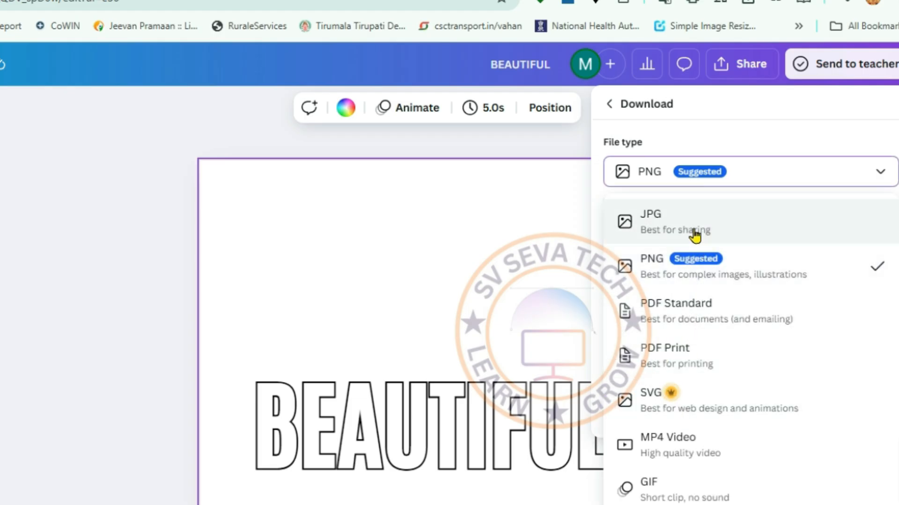
click(670, 279)
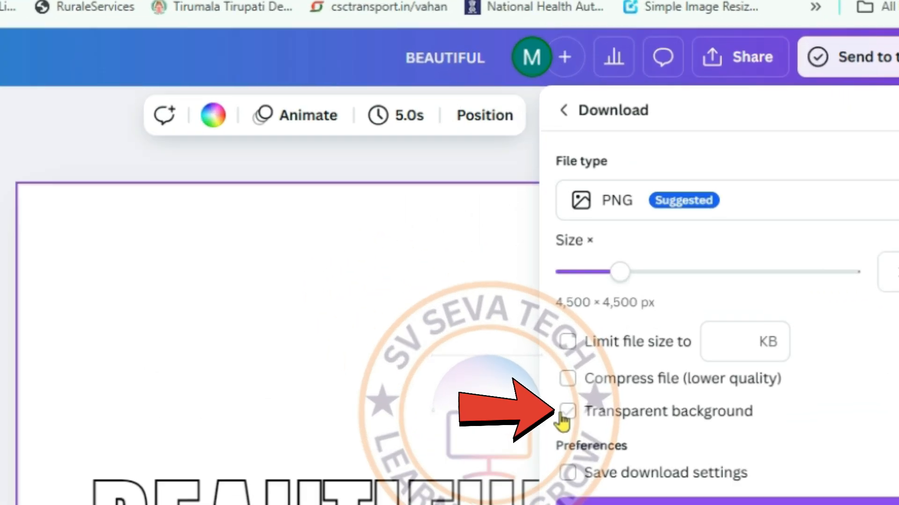
click(614, 323)
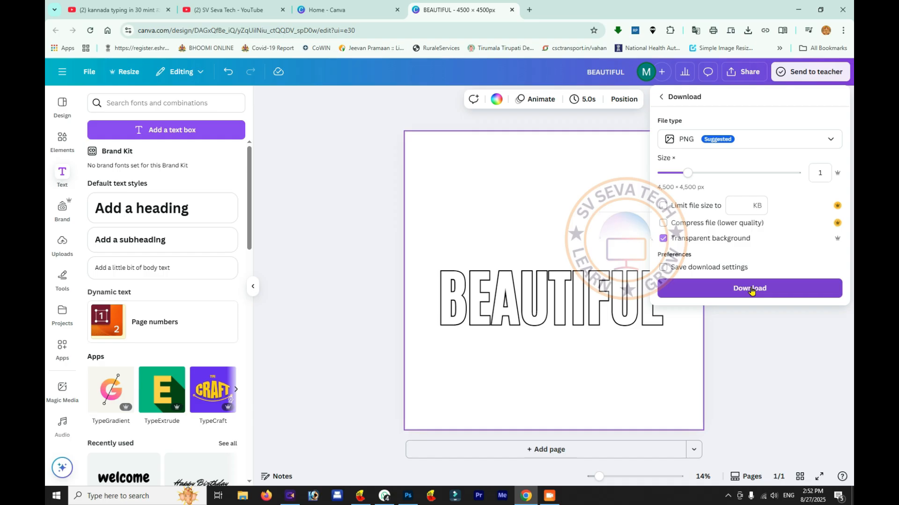
click(749, 504)
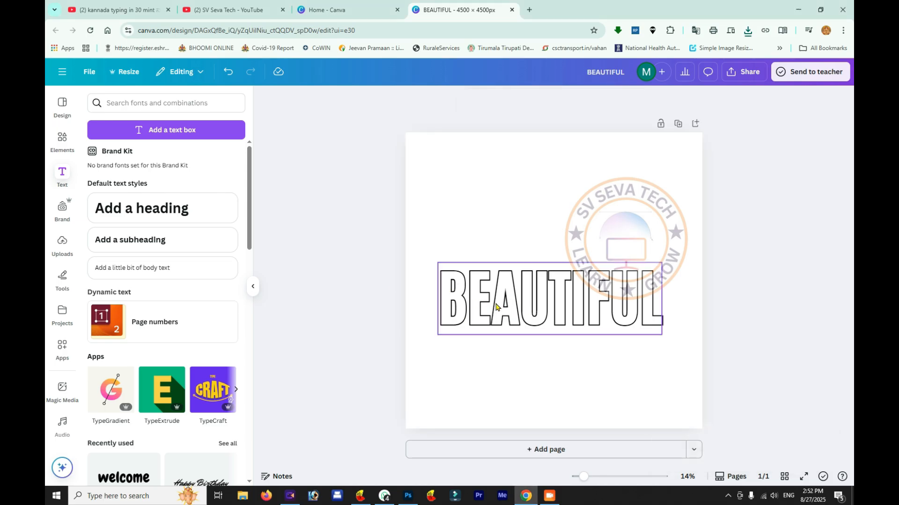
Remove the Outline effect from the BEAUTIFUL heading and set its text colour to black
click(496, 307)
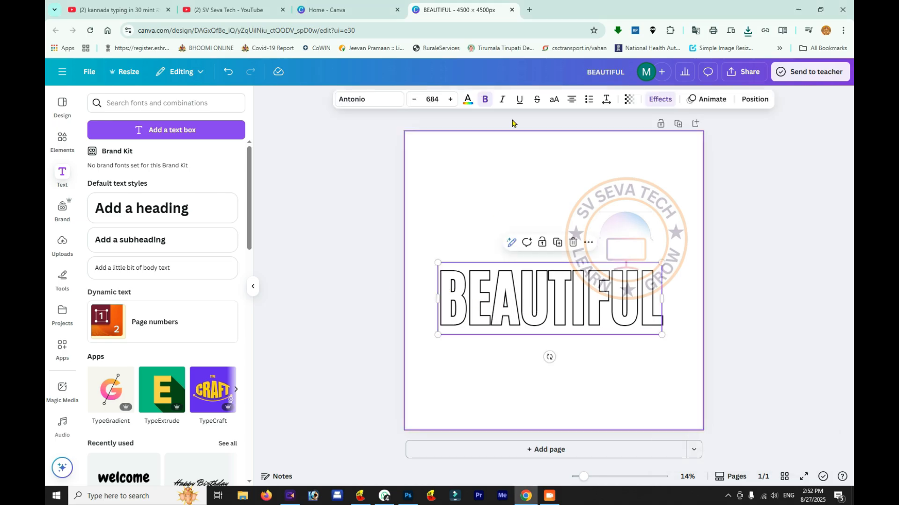
click(659, 100)
click(113, 168)
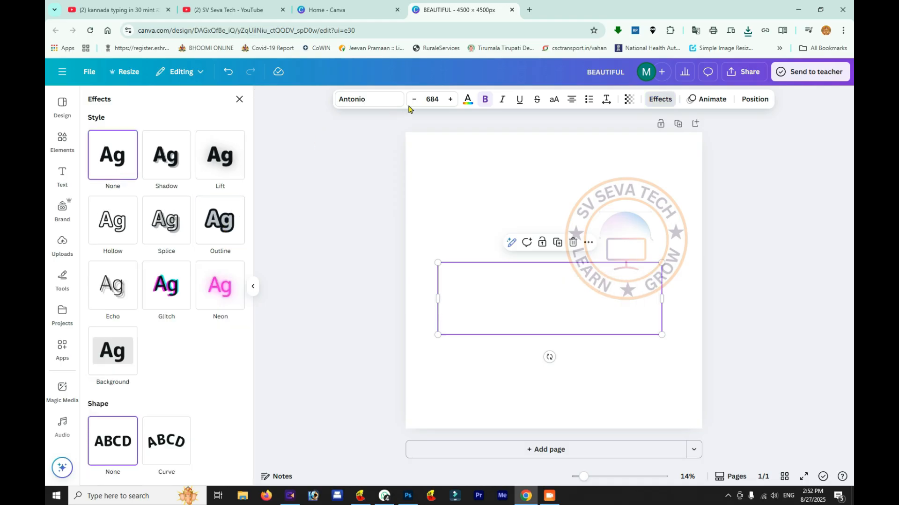
click(468, 102)
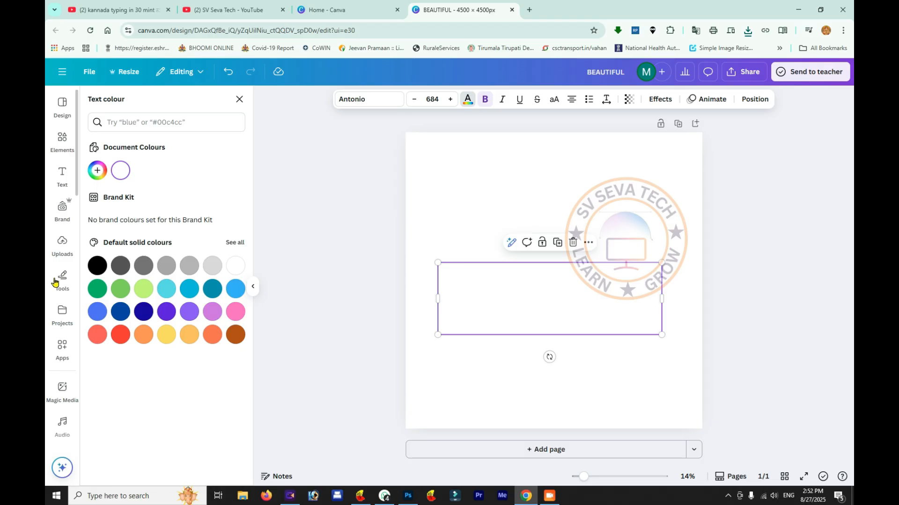
click(98, 265)
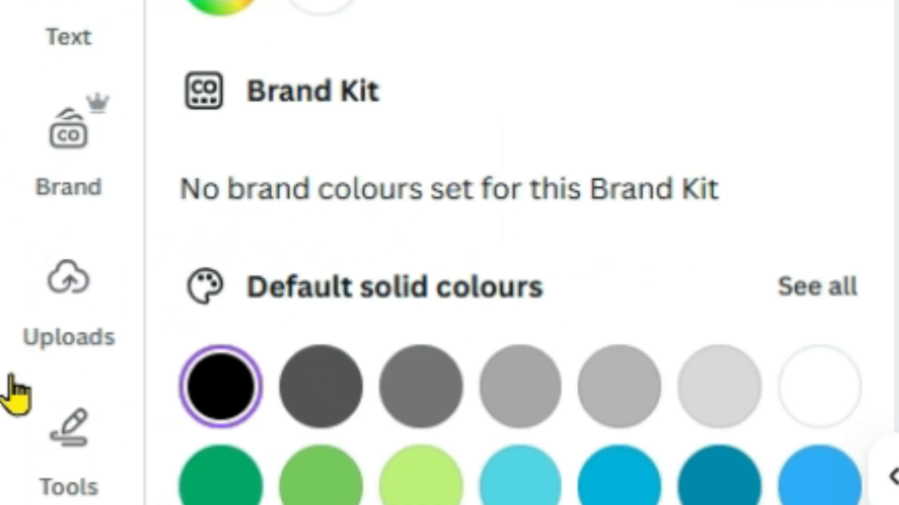
Upload the file BEAUTIFUL (5) from the Downloads folder and place the outlined image on the page
click(60, 337)
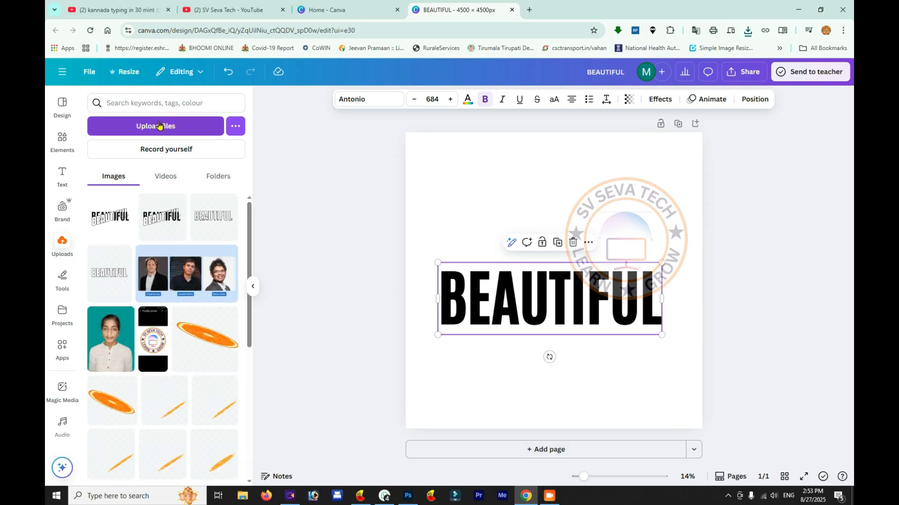
click(159, 125)
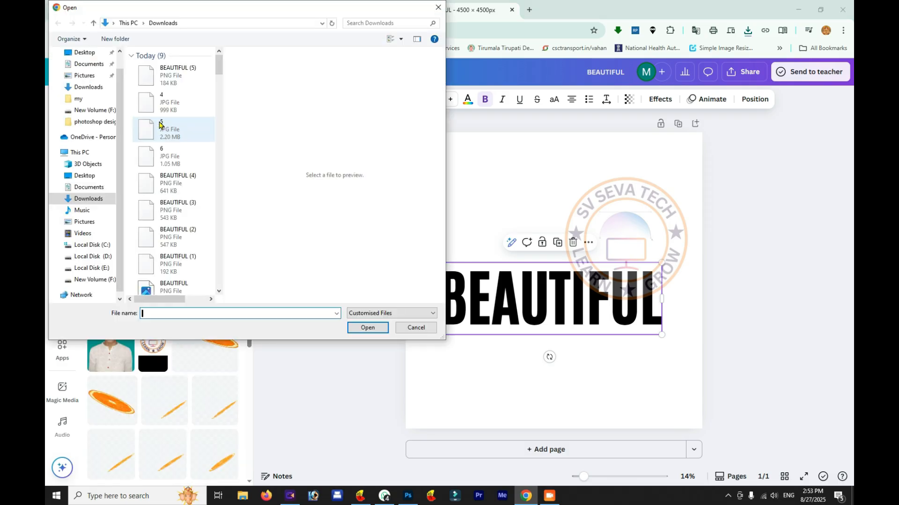
click(167, 74)
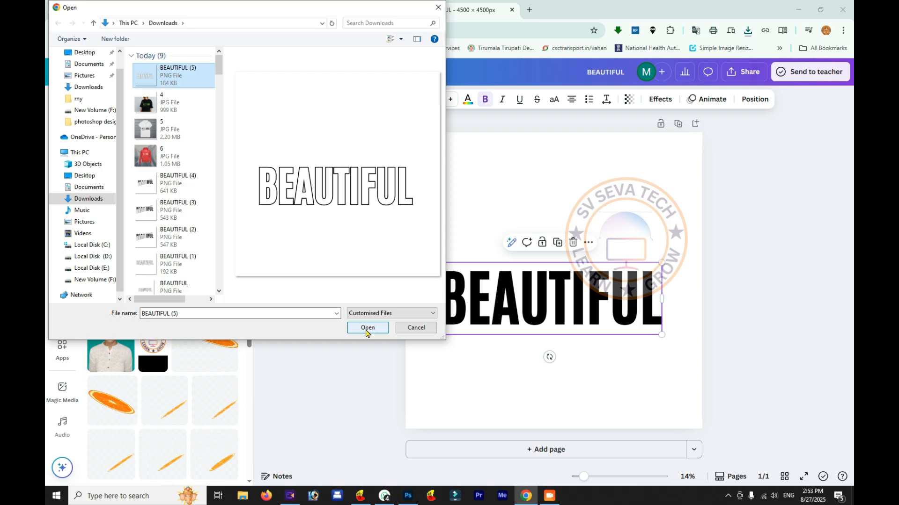
click(367, 328)
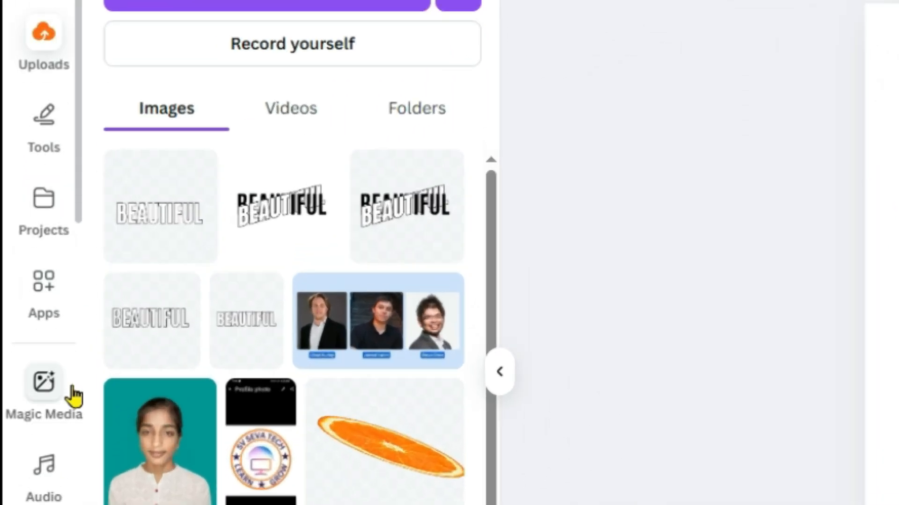
Search the Canva apps for "SKEW" and choose the Skew Image suggestion
click(44, 304)
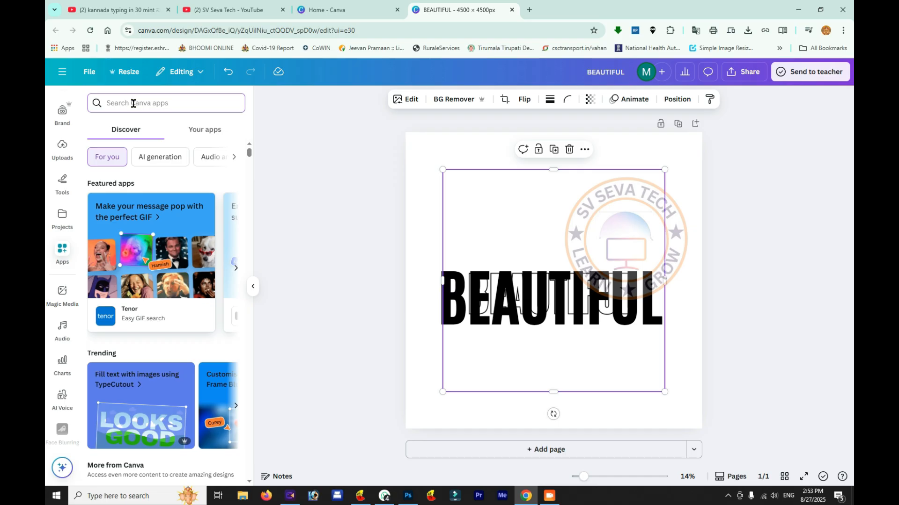
text(s)
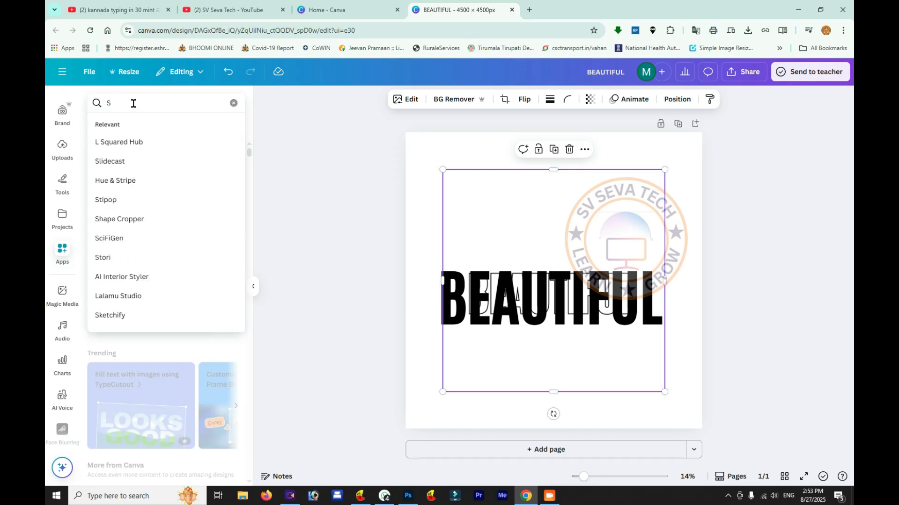
text(kEW)
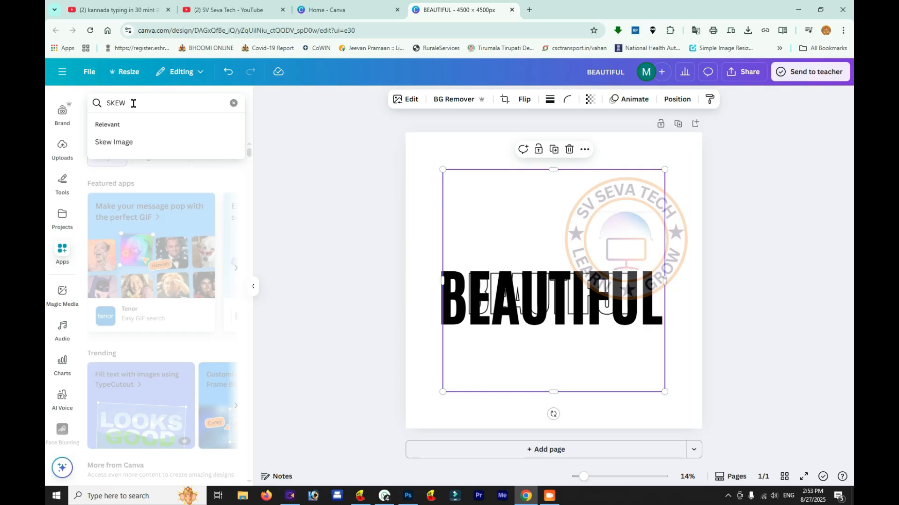
click(123, 142)
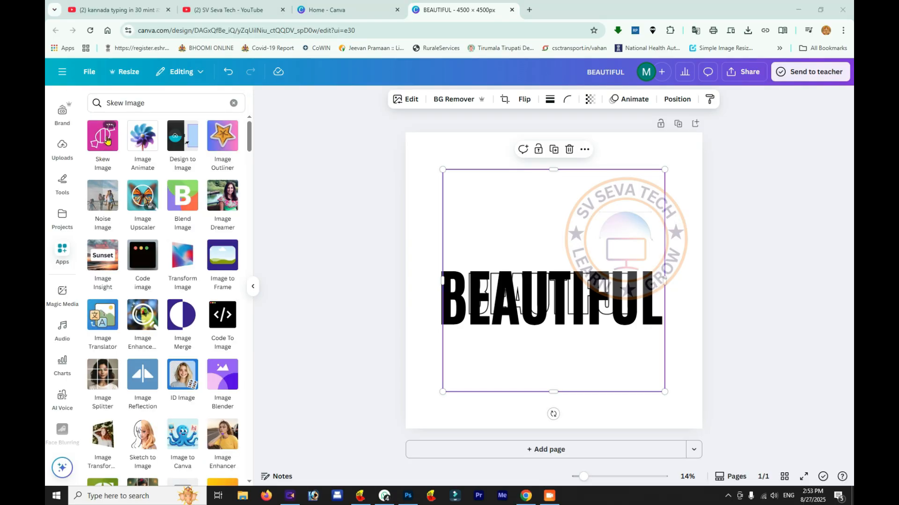
Use the Skew Image app to add a copy of the outlined image with -15 degrees vertical skew, placed below the black heading
click(107, 139)
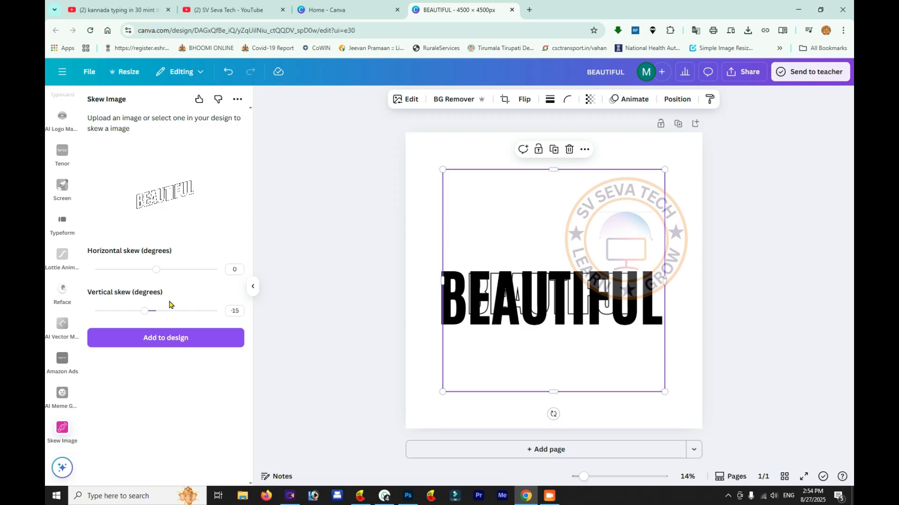
click(174, 343)
drag(544, 293, 520, 362)
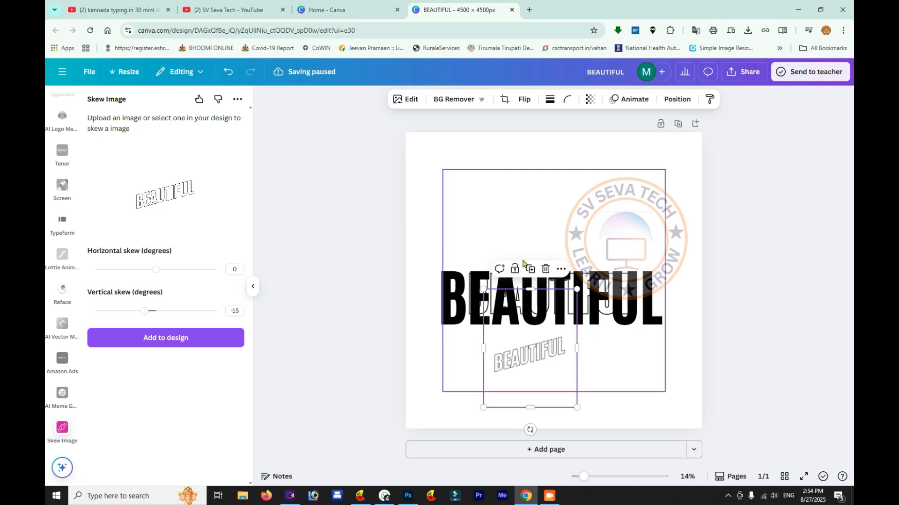
Move the unskewed outlined BEAUTIFUL image off the black heading and delete it
click(601, 280)
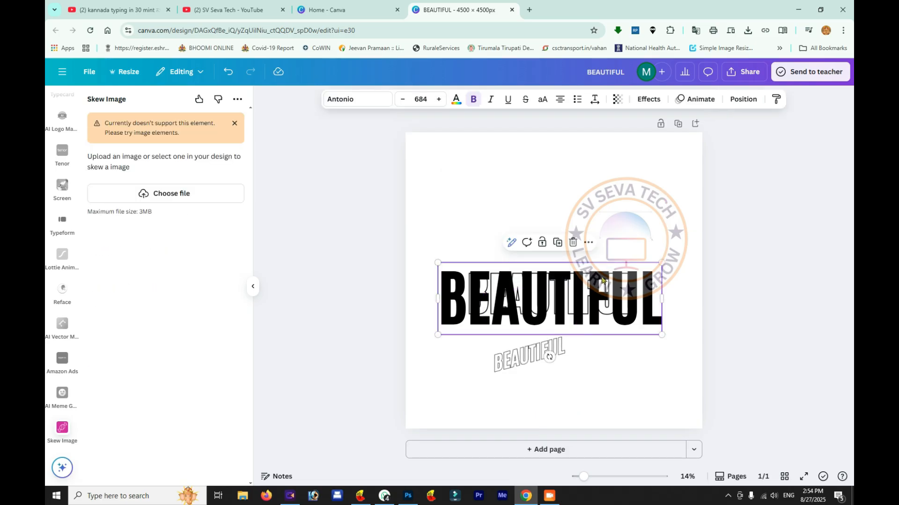
click(473, 226)
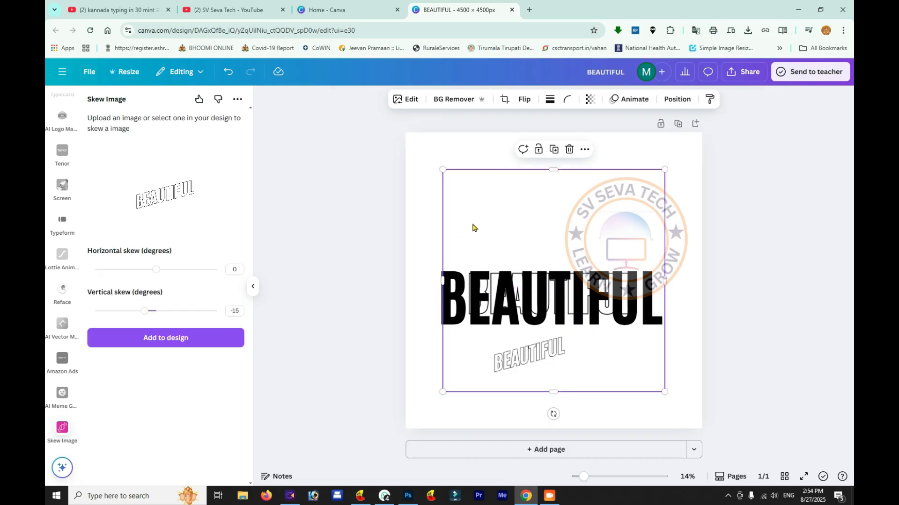
drag(473, 228, 454, 150)
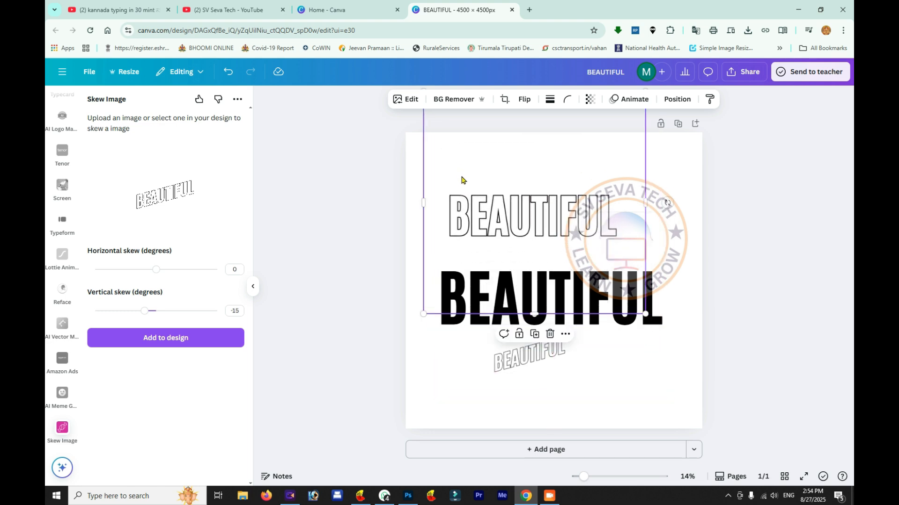
key(Delete)
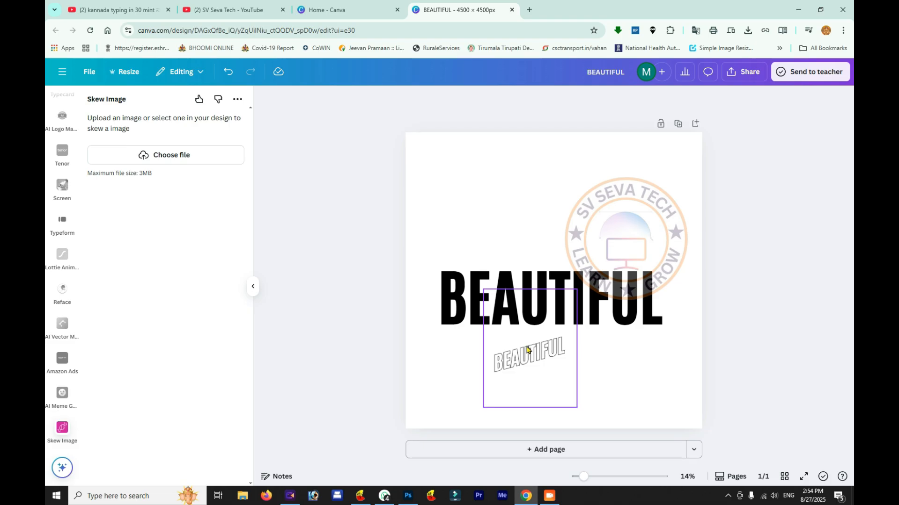
Enlarge the skewed outlined BEAUTIFUL image to match the black heading's width and position it diagonally over the heading
drag(536, 362, 481, 317)
drag(522, 246, 822, 157)
drag(556, 216, 541, 302)
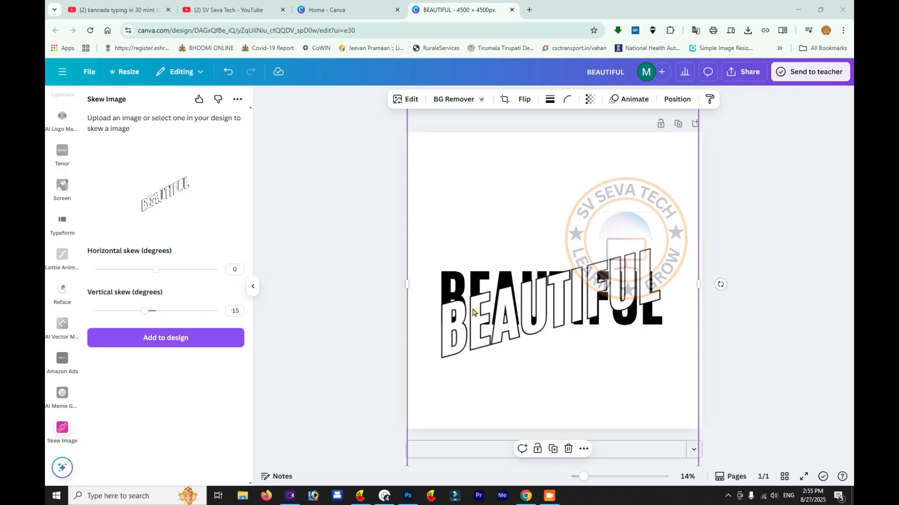
Send the skewed outlined image to the back, behind the black BEAUTIFUL heading
right_click(482, 322)
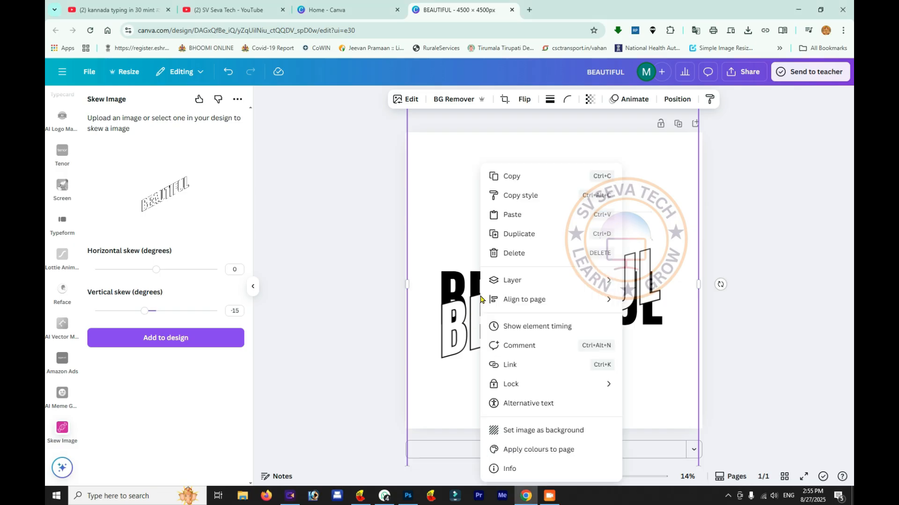
mouse_move(600, 285)
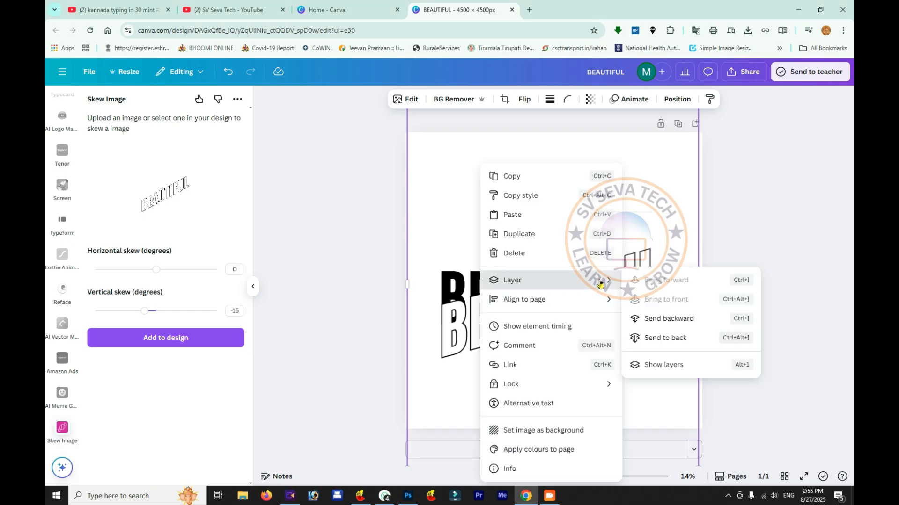
click(677, 344)
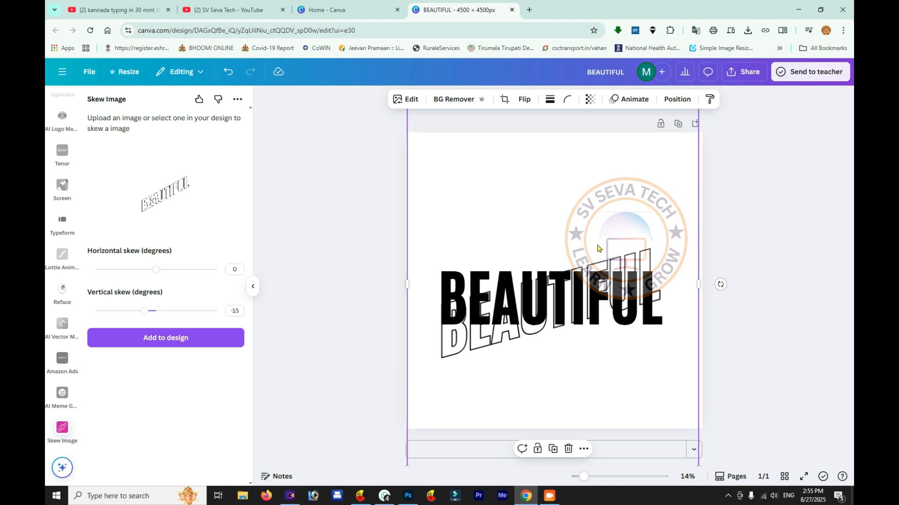
Duplicate the skewed image in front of the heading and crop the copy's right side so only the letters BEAUT remain
key(ctrl+d)
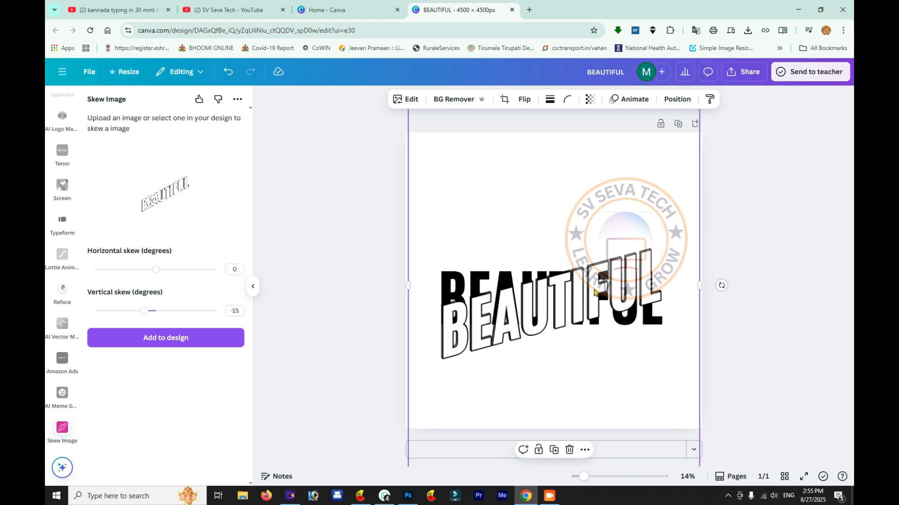
drag(685, 285, 570, 294)
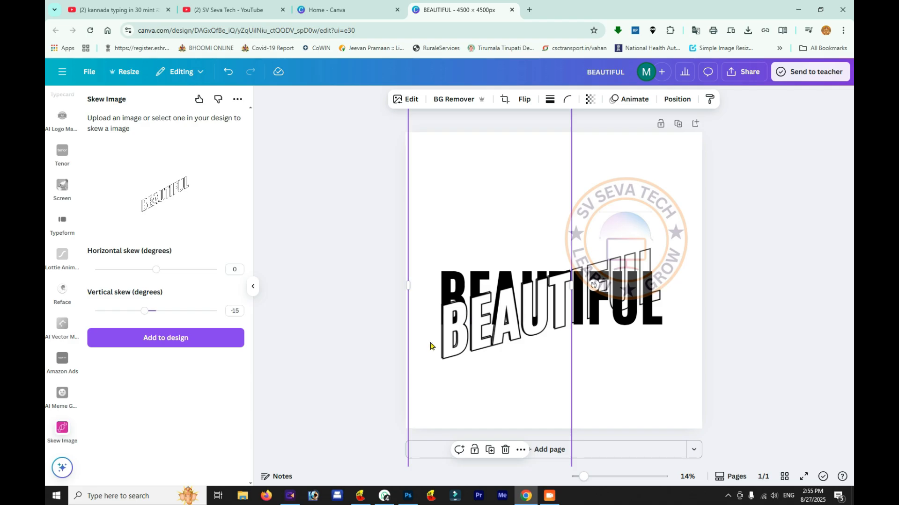
key(Escape)
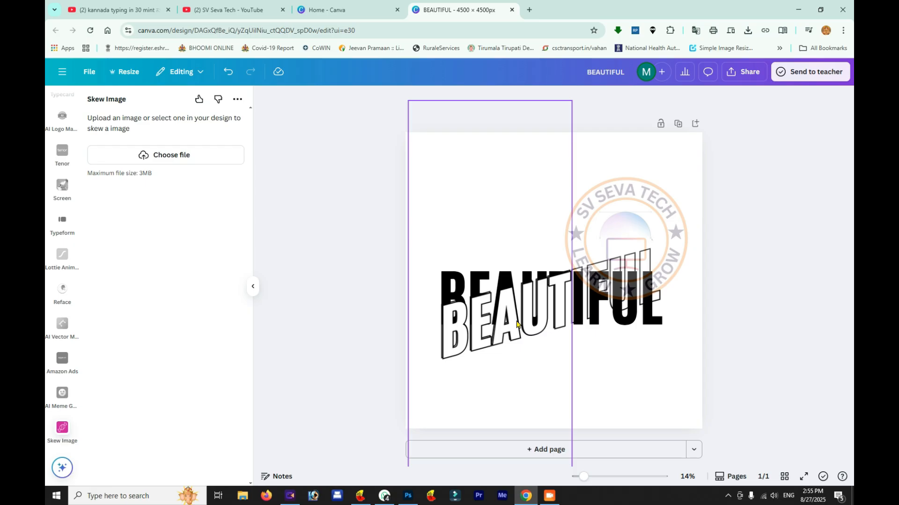
Download the finished interlaced BEAUTIFUL design as a PNG at 4,500 × 4,500 px
click(746, 75)
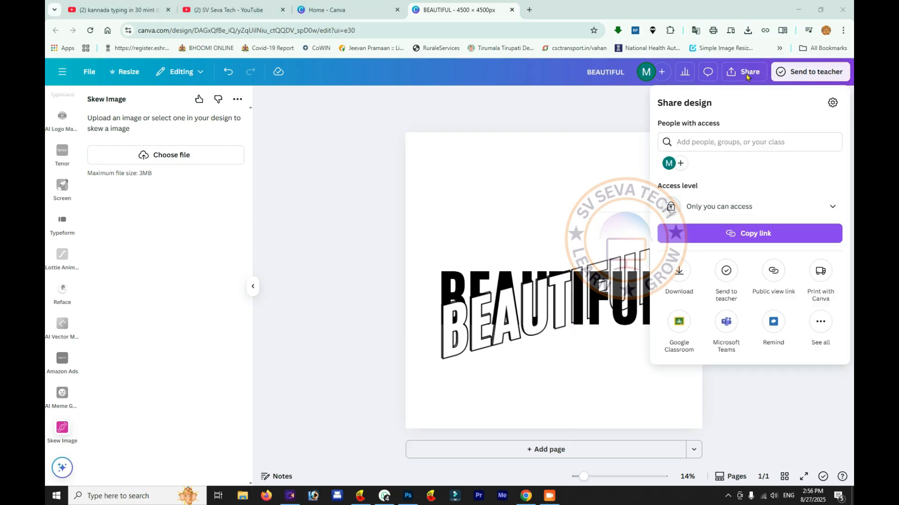
click(679, 276)
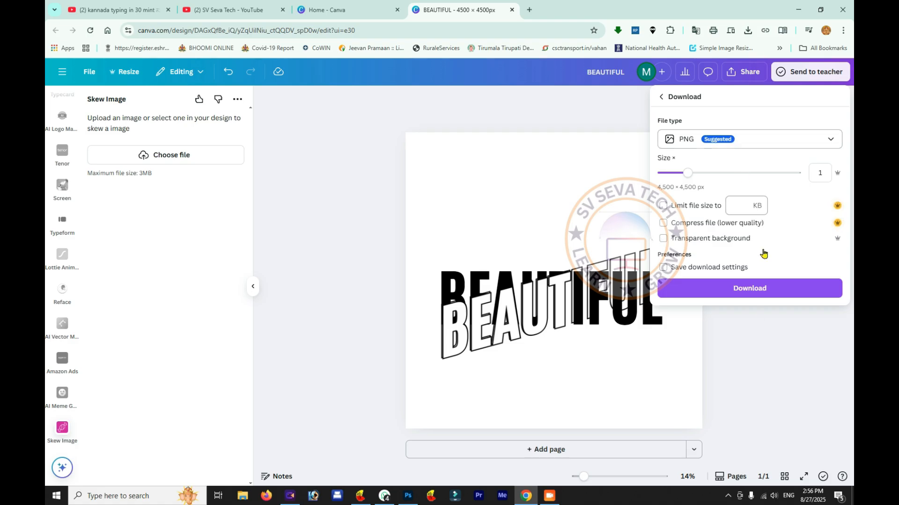
click(752, 288)
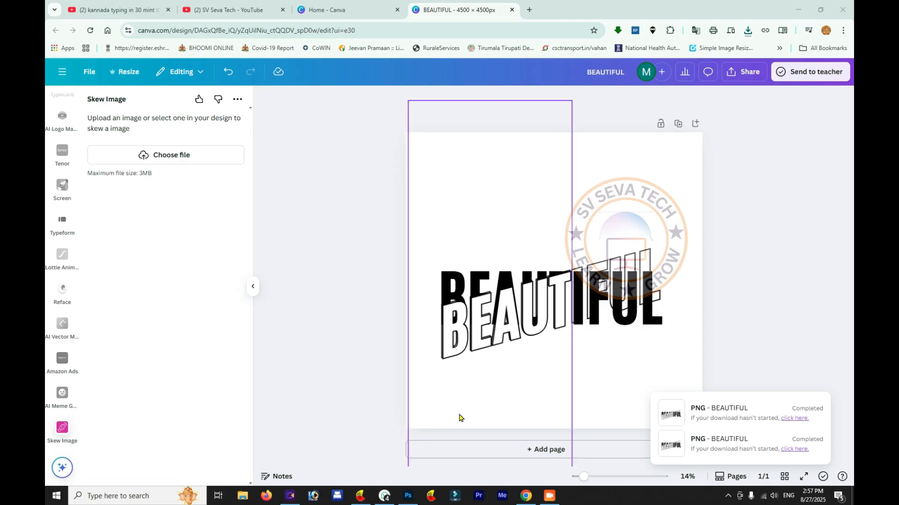
Add a second page to the design and fill its background with the light orange default solid colour
click(555, 451)
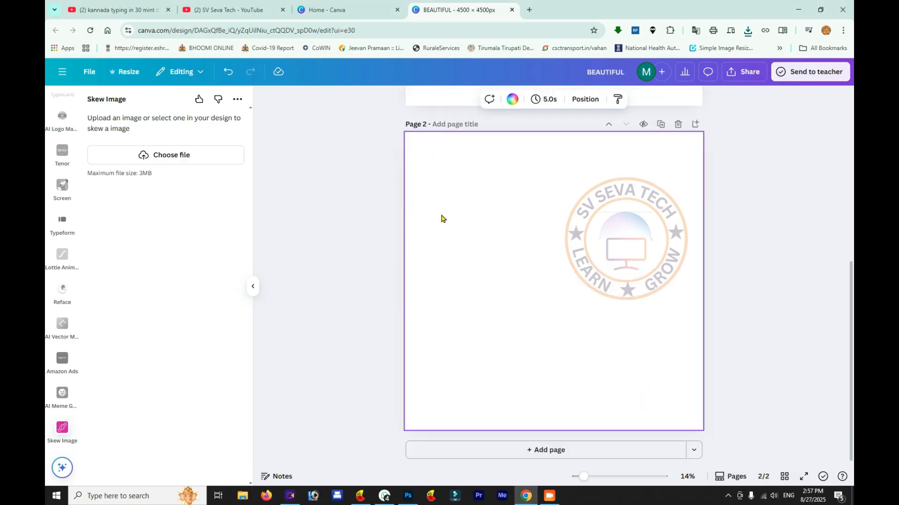
click(512, 99)
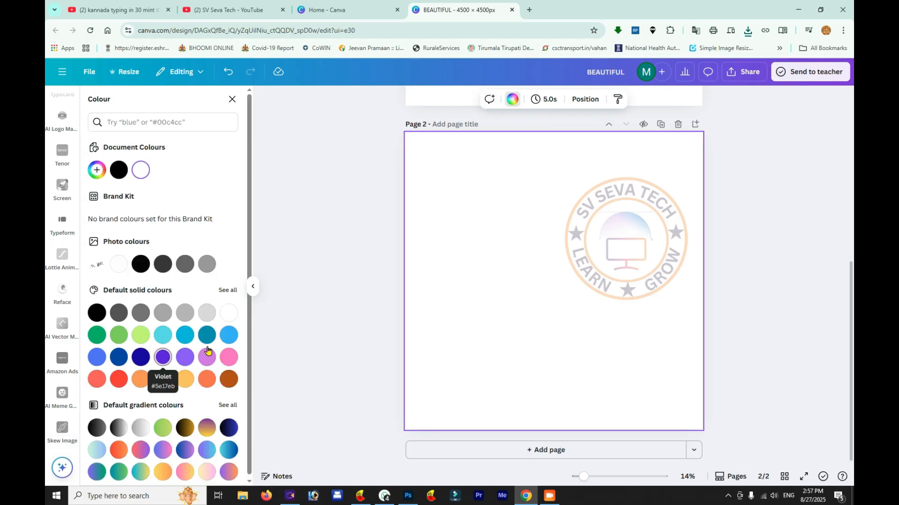
click(185, 379)
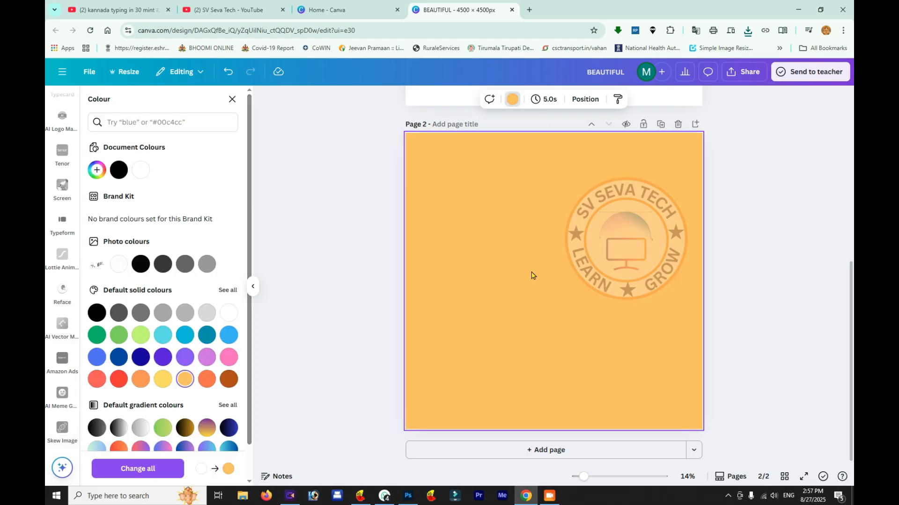
Upload the BEAUTIFUL (6) PNG from Downloads and place it on page 2 with its background removed
scroll(60, 201, down, 6)
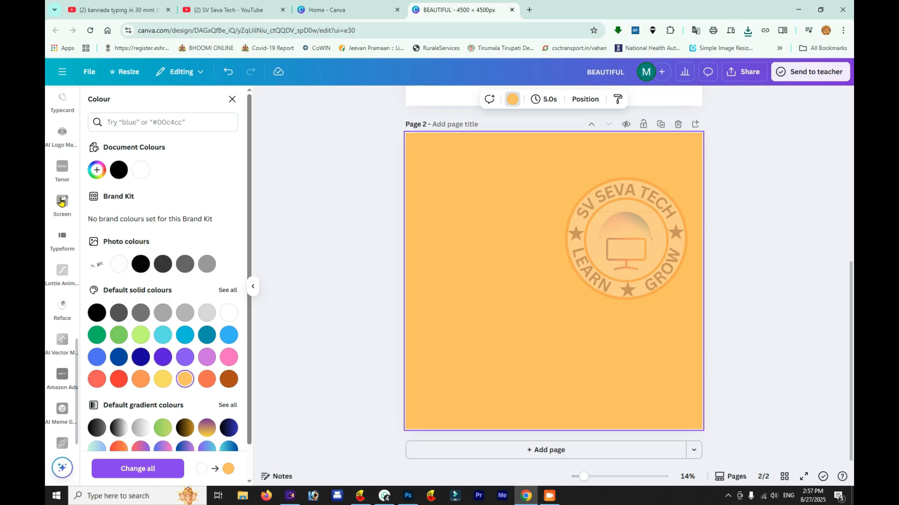
scroll(60, 202, up, 3)
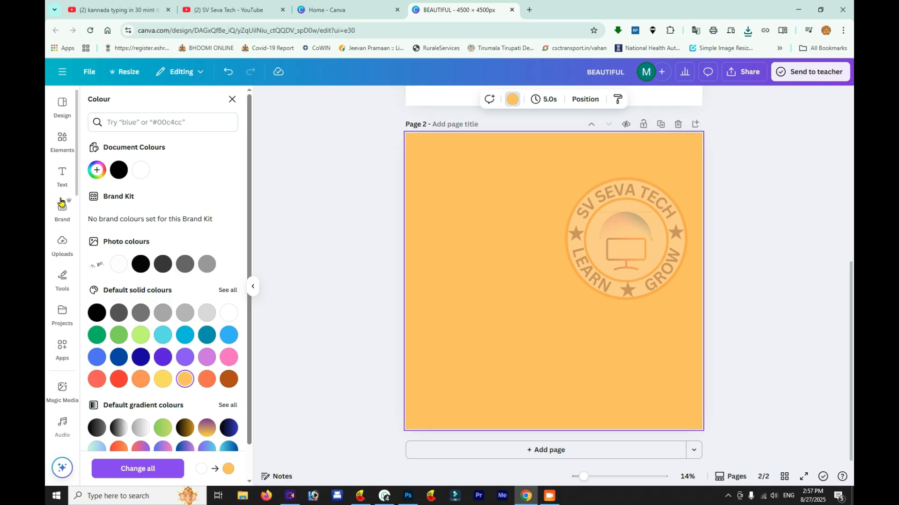
click(66, 253)
click(167, 125)
click(171, 76)
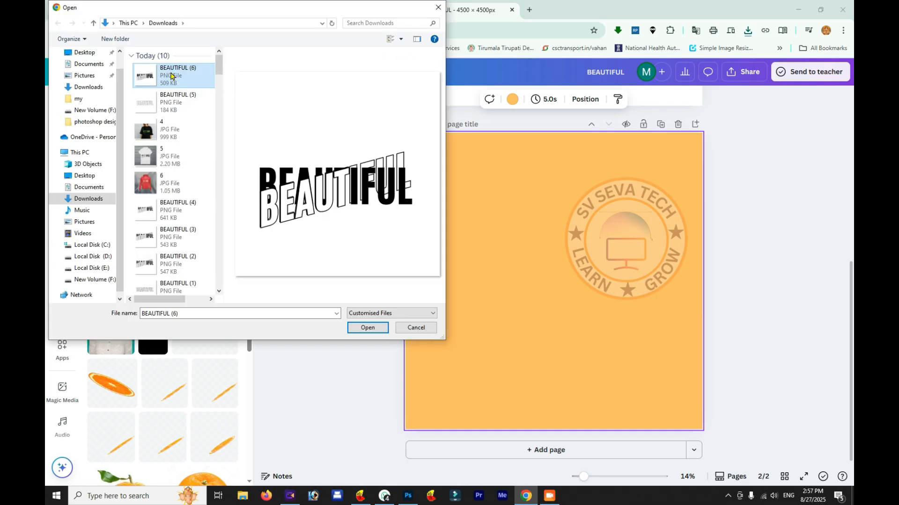
click(380, 328)
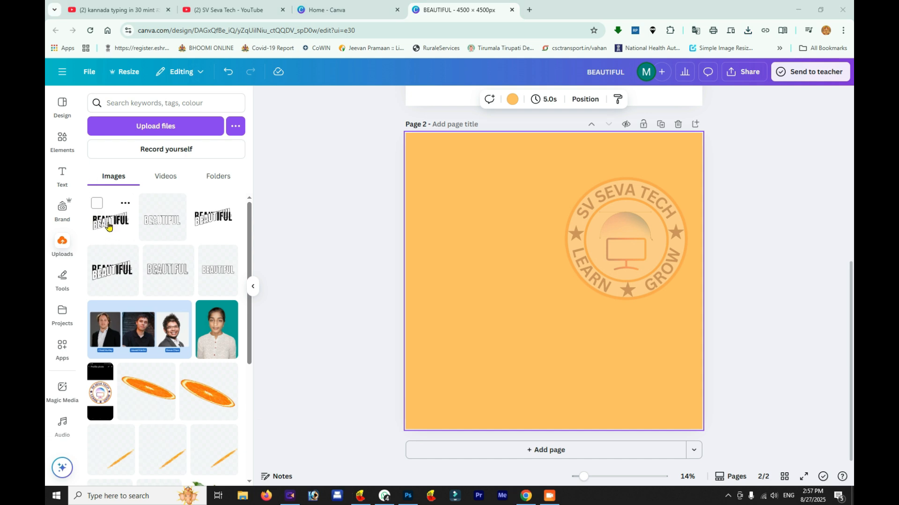
click(114, 227)
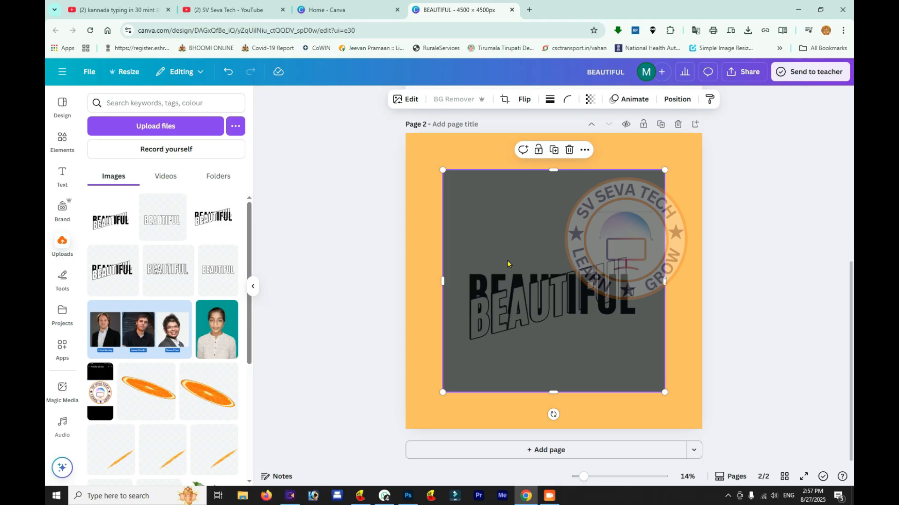
Enlarge the BEAUTIFUL image on page 2 beyond the page width and position its lettering across the middle of the orange background
drag(665, 170, 765, 107)
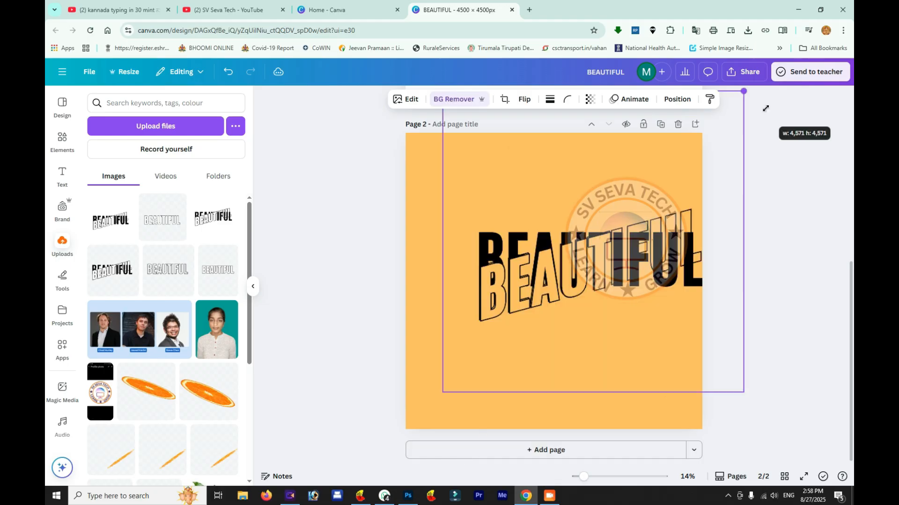
drag(583, 259, 536, 264)
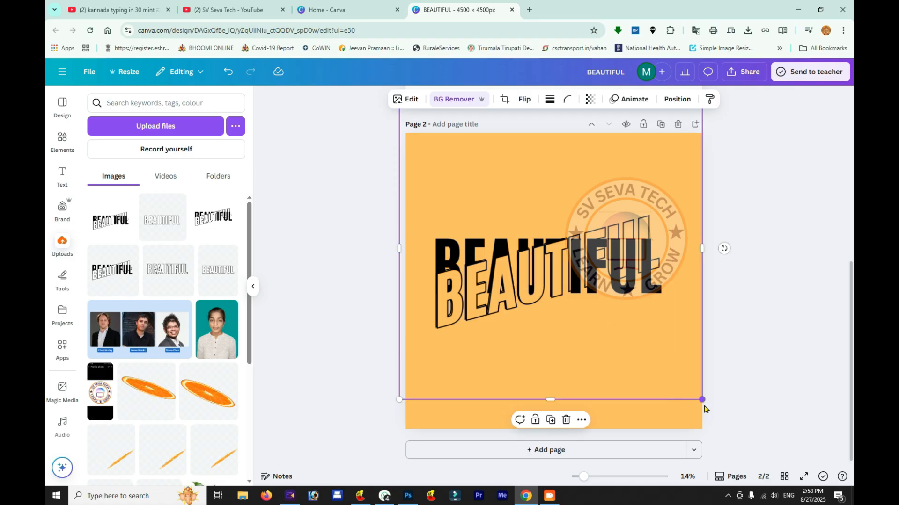
drag(703, 407, 726, 422)
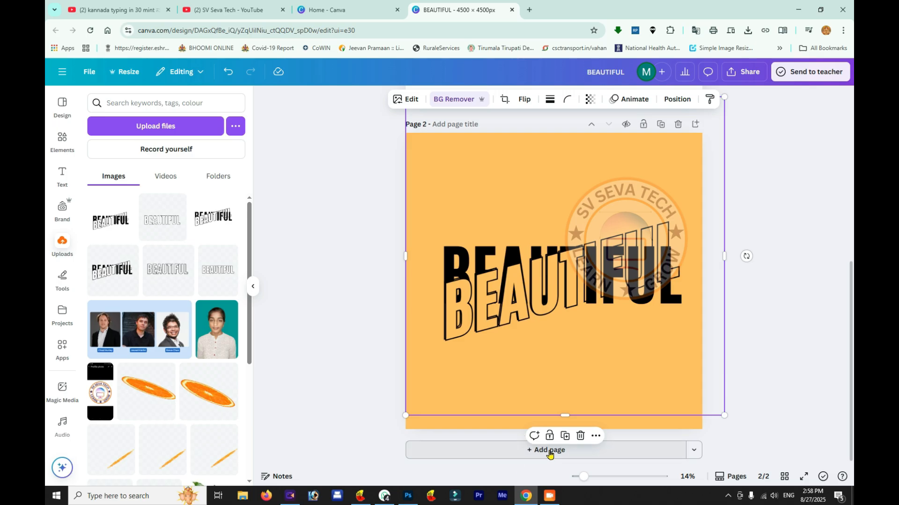
Add a third page and place the uploaded interlaced BEAUTIFUL image on it with its background removed
click(549, 452)
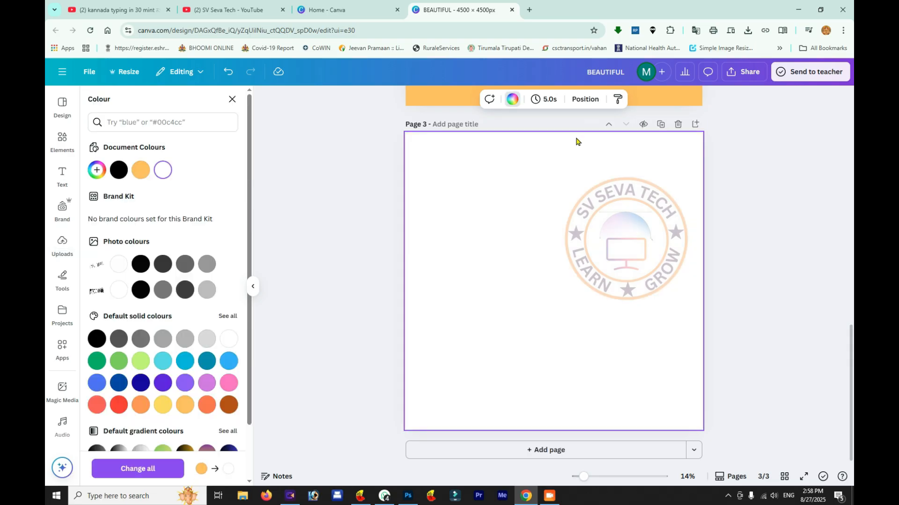
click(65, 250)
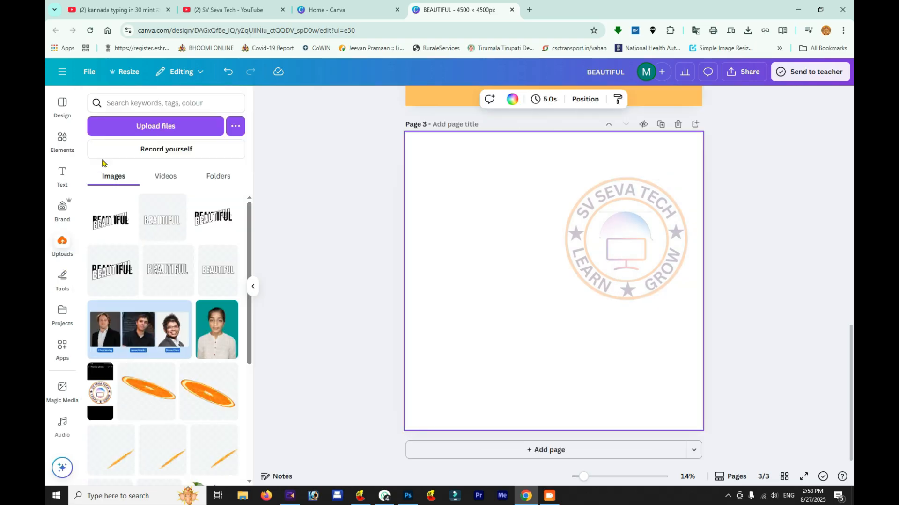
click(106, 223)
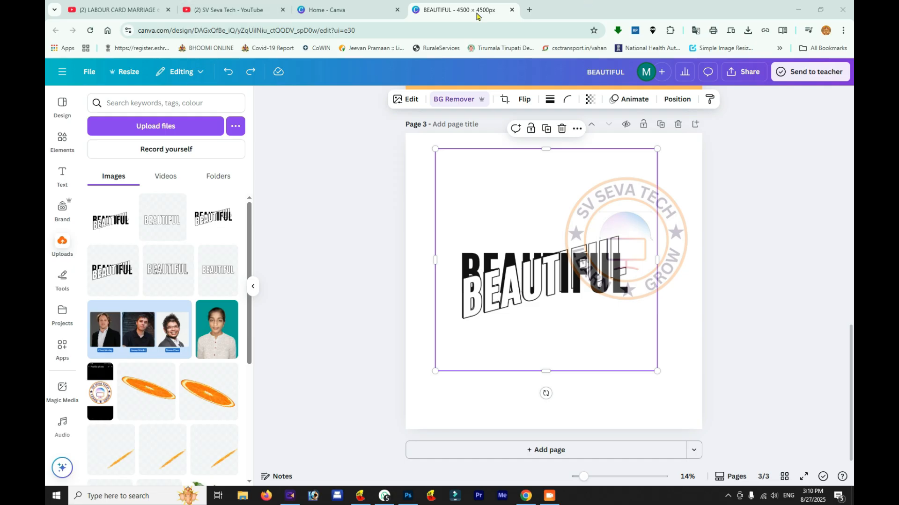
Recolour the BEAUTIFUL image on page 3 with a custom Duotone effect, trying magenta shadows #C31AC6 and changing them to yellow #C6B51A
click(411, 99)
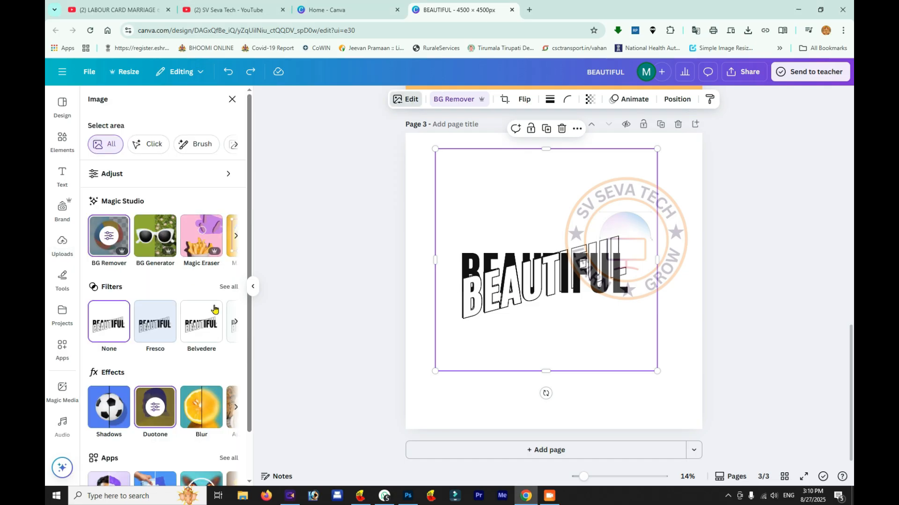
scroll(140, 407, down, 1)
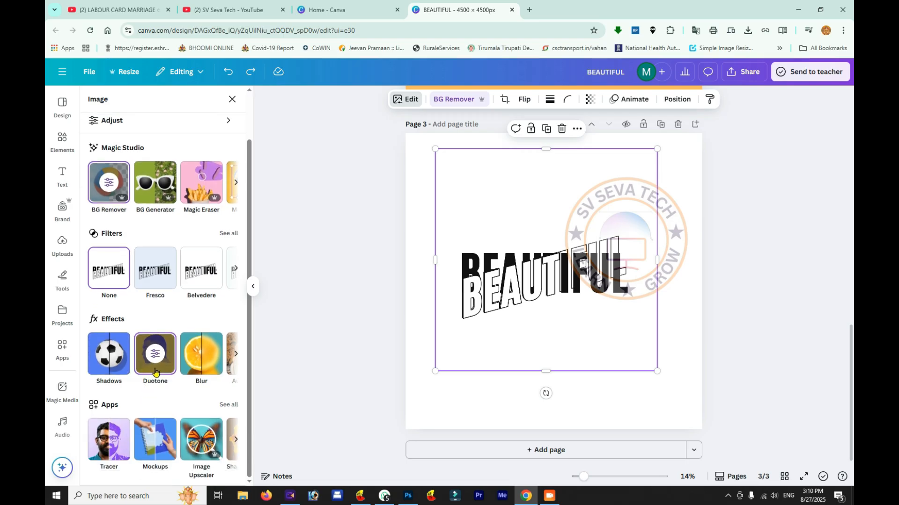
click(154, 373)
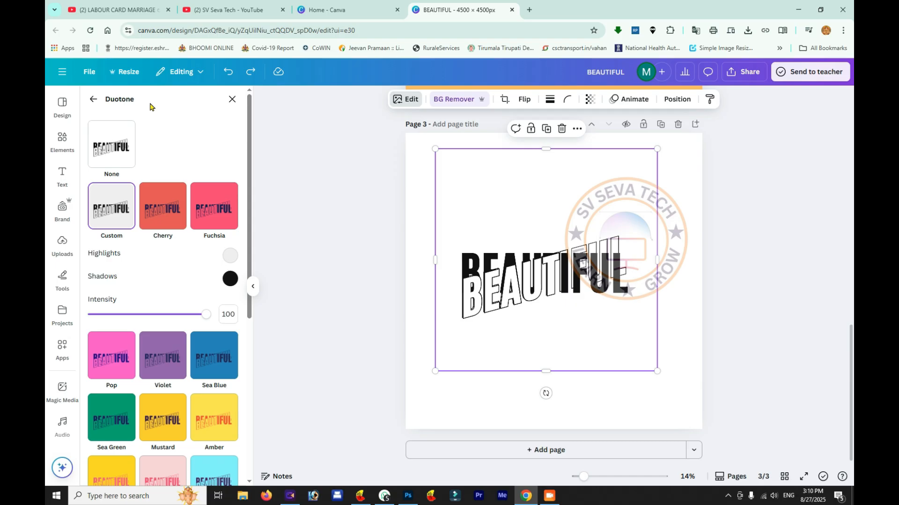
click(107, 217)
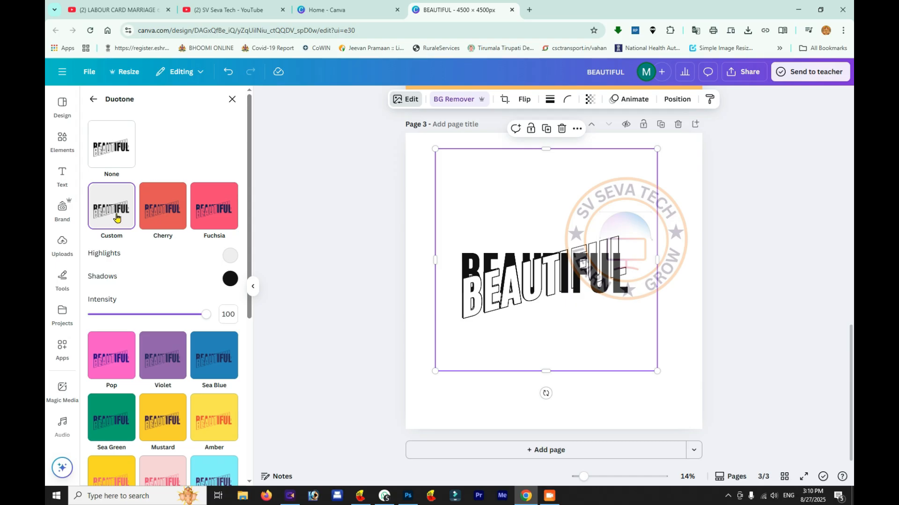
click(229, 280)
click(344, 361)
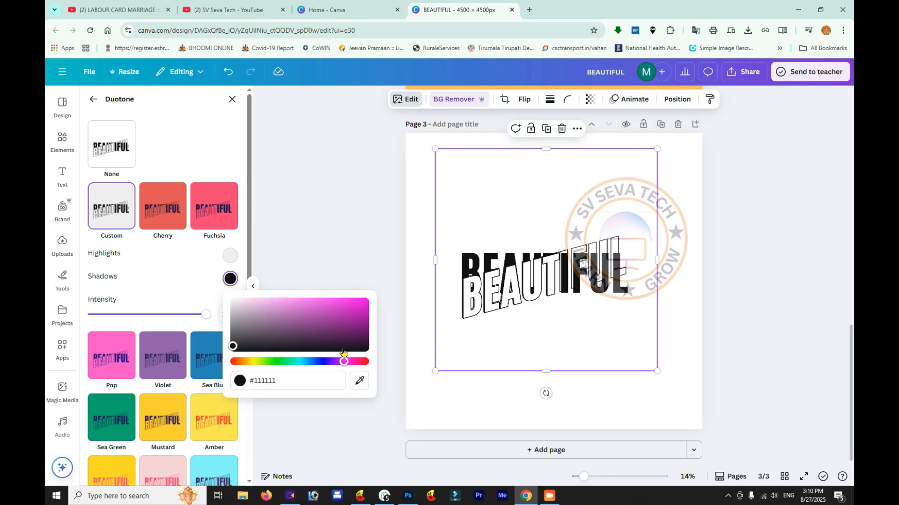
click(349, 312)
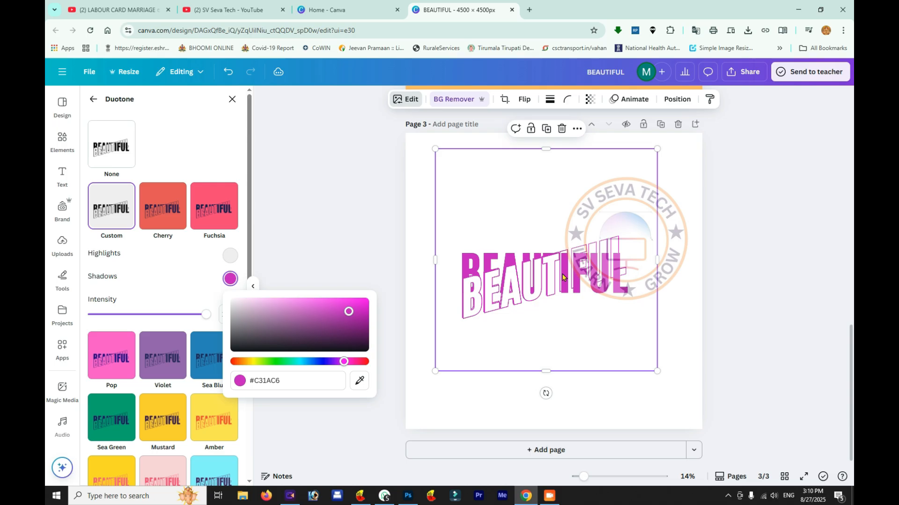
click(252, 362)
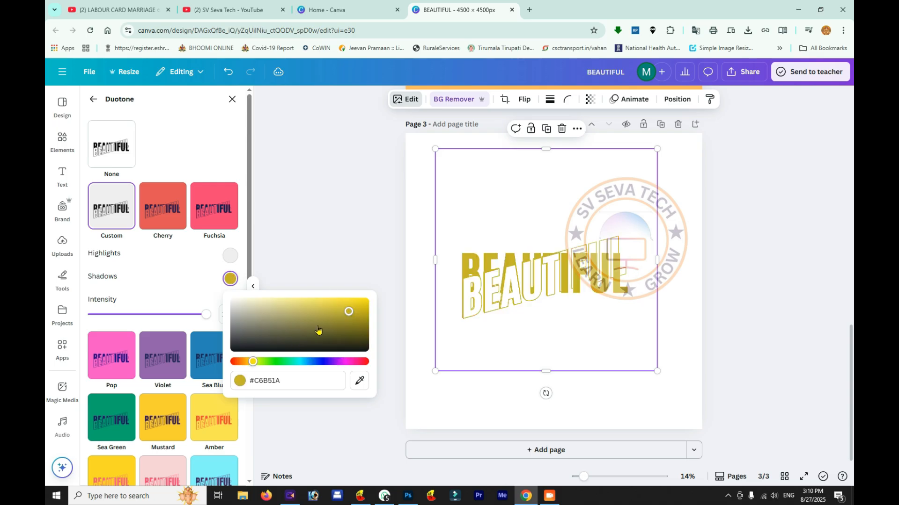